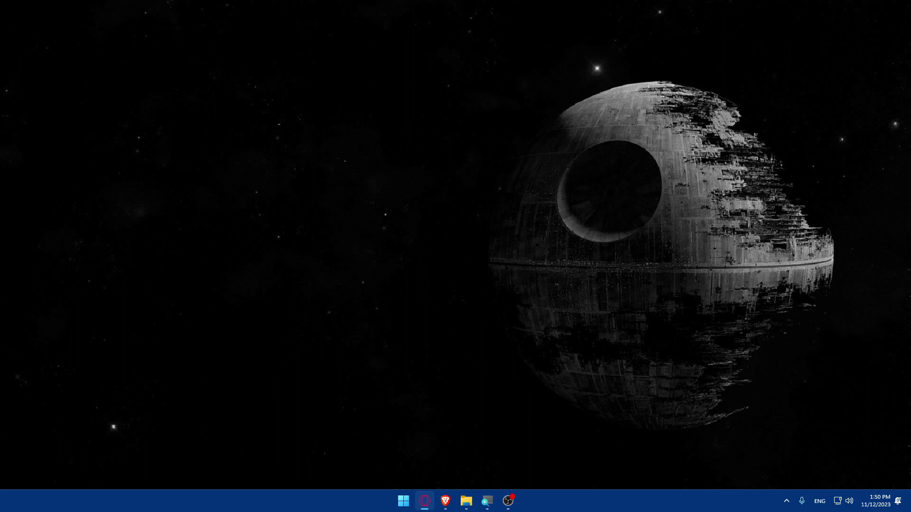
# Launch Brave and go to trendsi.com
pyautogui.click(446, 501)
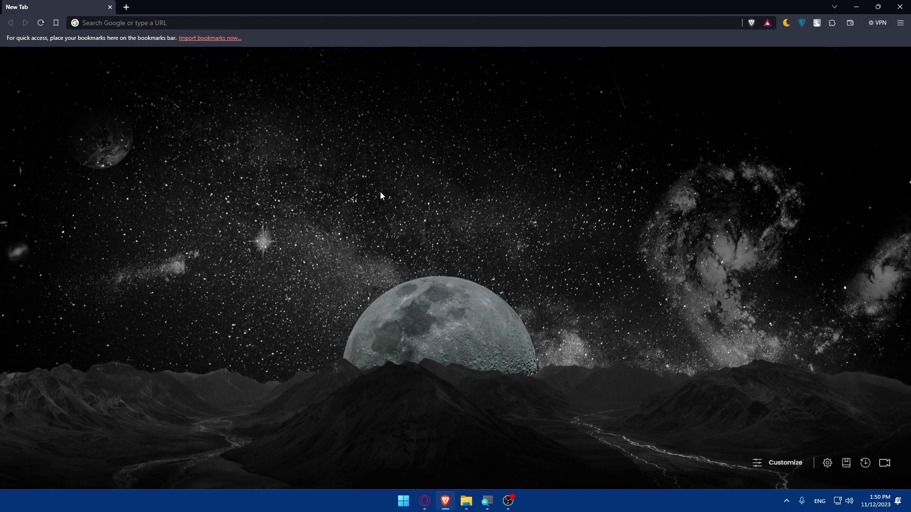
pyautogui.click(194, 22)
pyautogui.write('t')
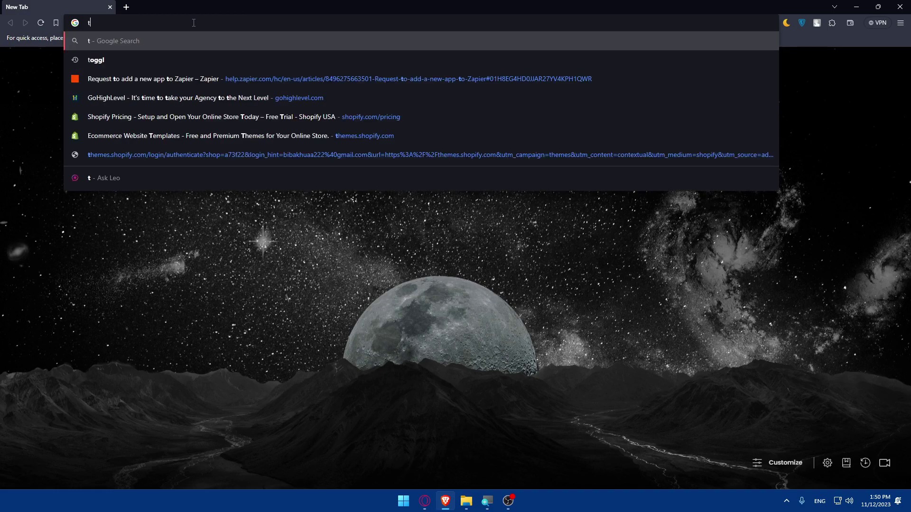
pyautogui.write('rendsi')
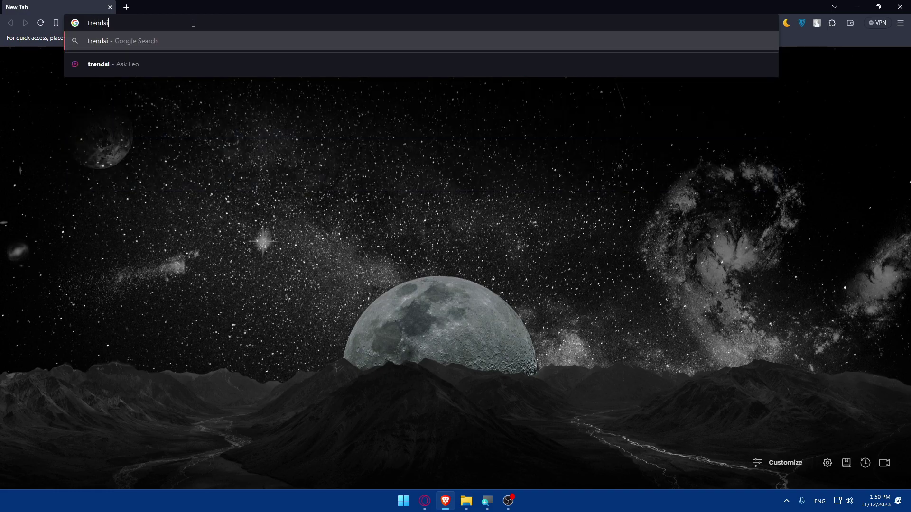
pyautogui.write('.com')
pyautogui.press('Return')
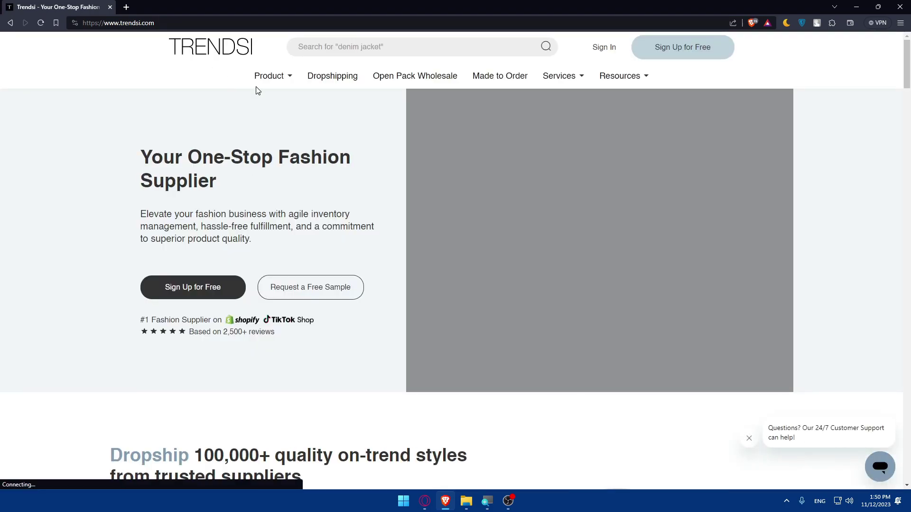
# Load the Shopify website in a new browser tab
pyautogui.click(125, 7)
pyautogui.write('s')
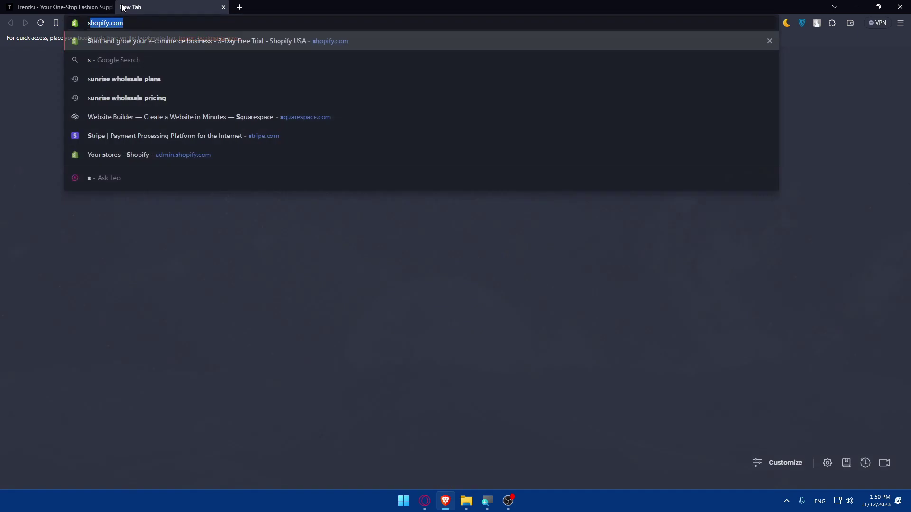
pyautogui.write('hop')
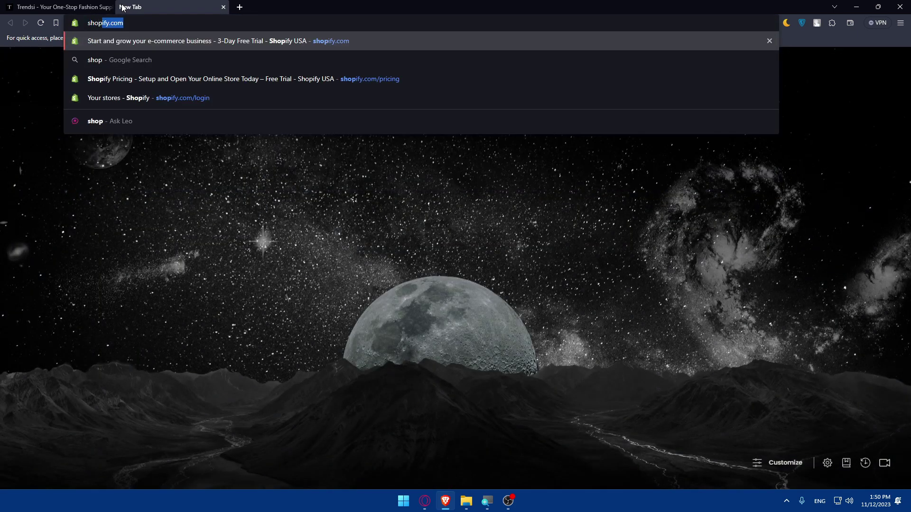
pyautogui.press('Return')
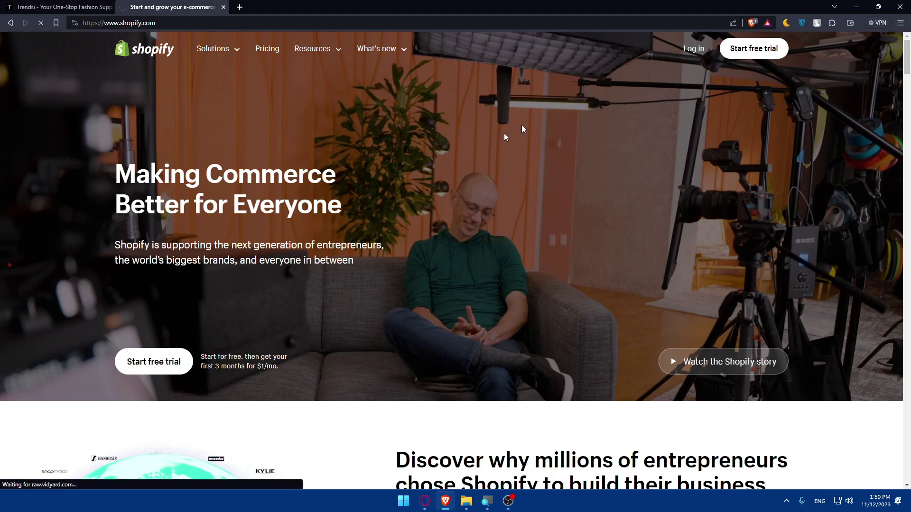
pyautogui.scroll(-4, 377, 154)
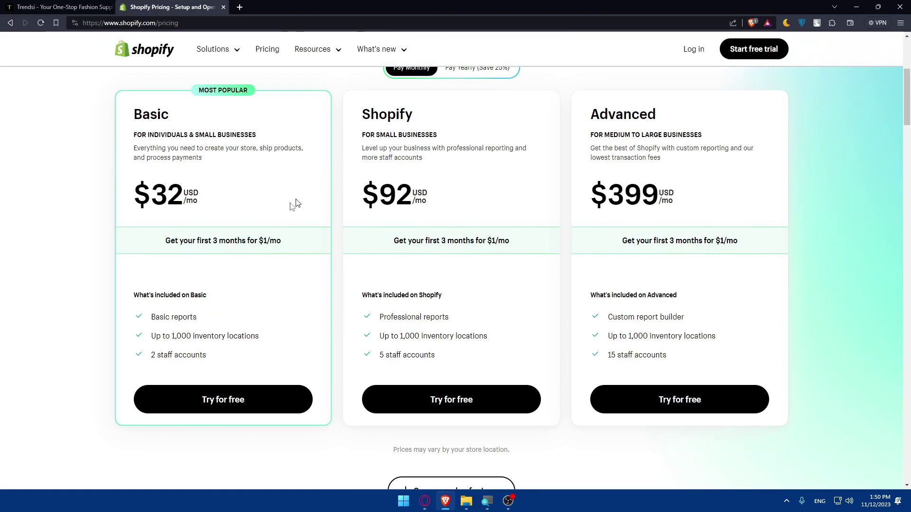
pyautogui.scroll(2, 636, 122)
# Log in and create a new Morocco-based store, skipping the questionnaire, then dismiss the trial notice
pyautogui.click(692, 49)
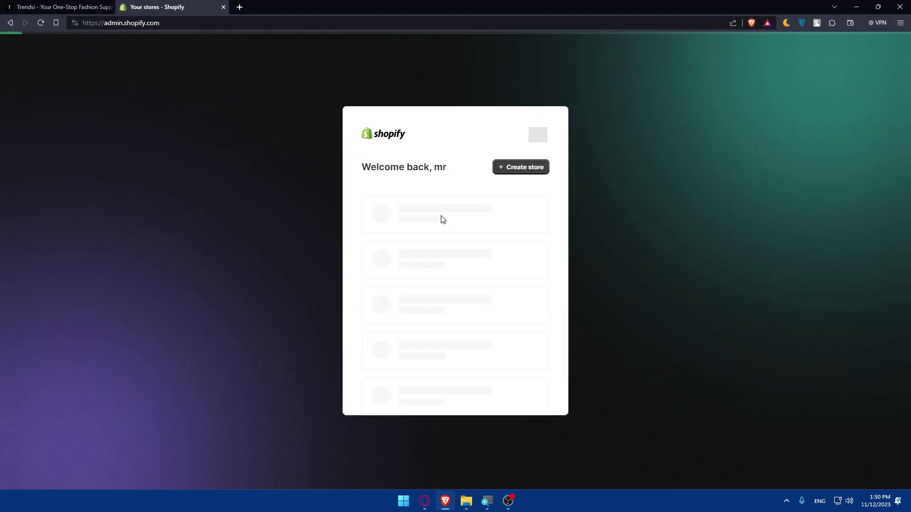
pyautogui.click(516, 140)
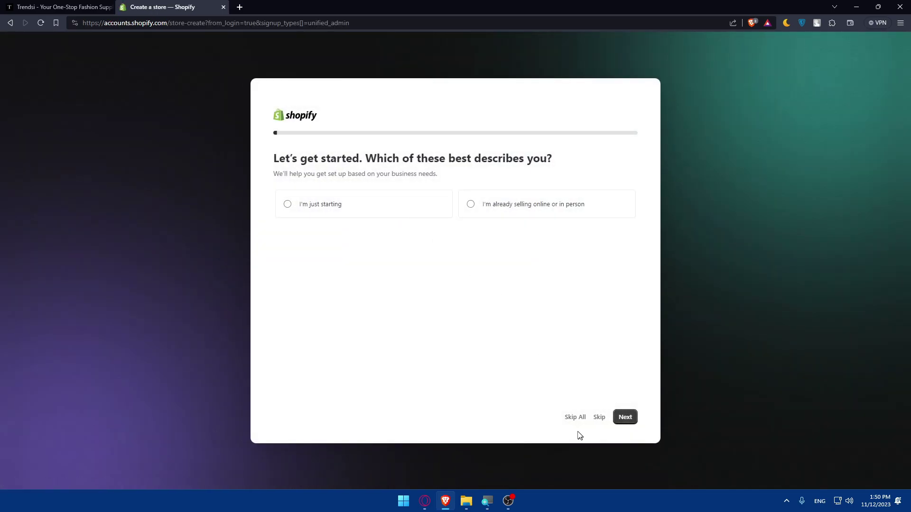
pyautogui.click(572, 419)
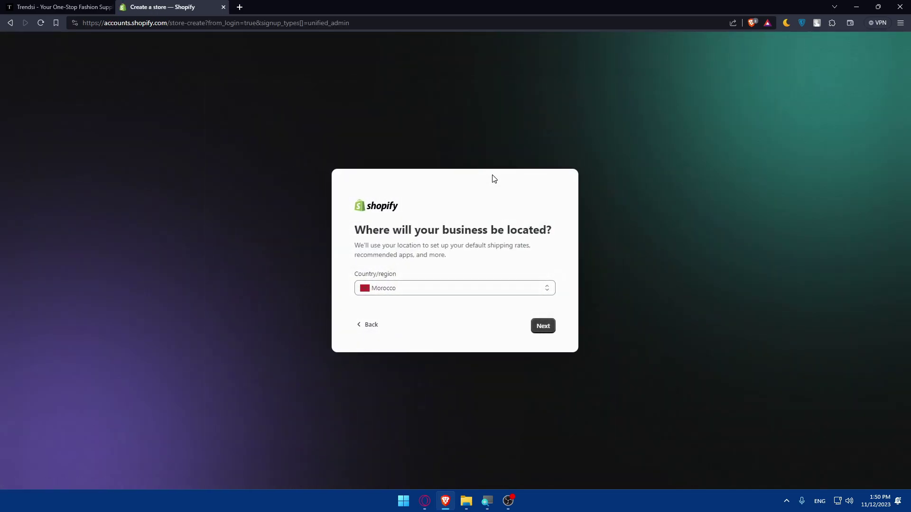
pyautogui.click(551, 331)
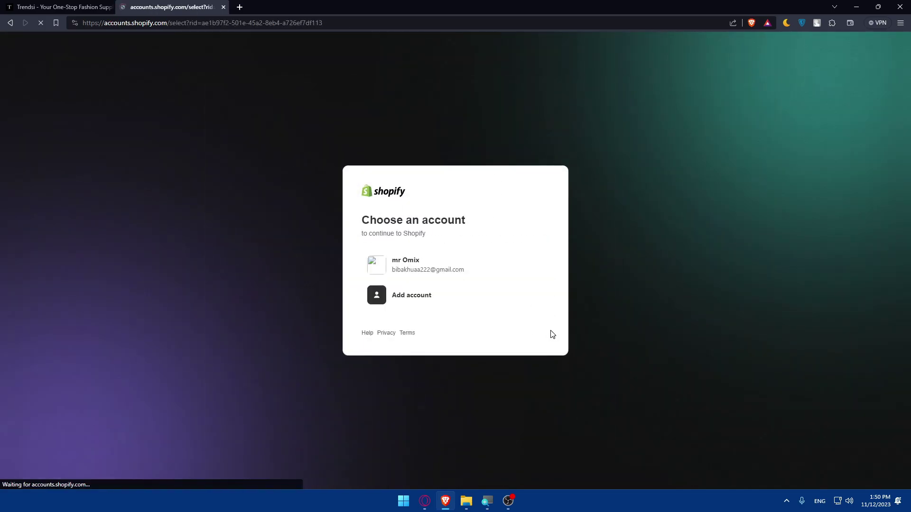
pyautogui.click(466, 266)
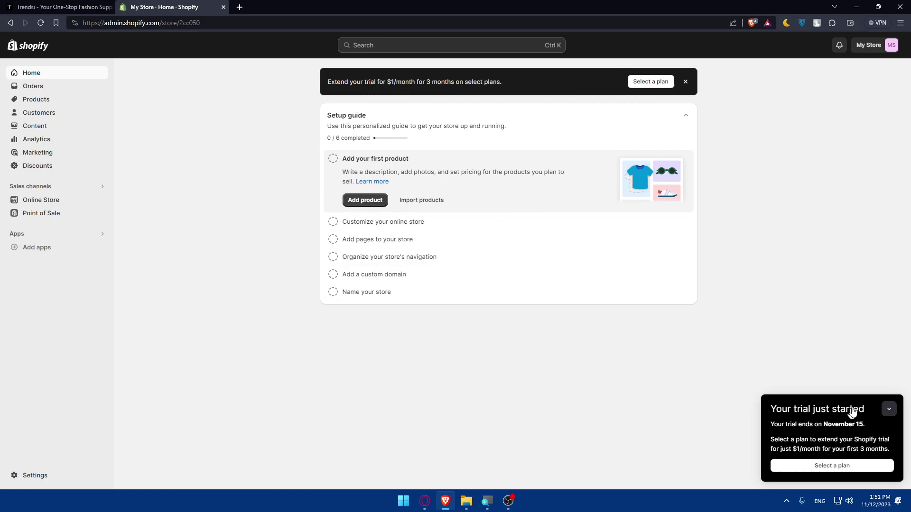
pyautogui.click(887, 409)
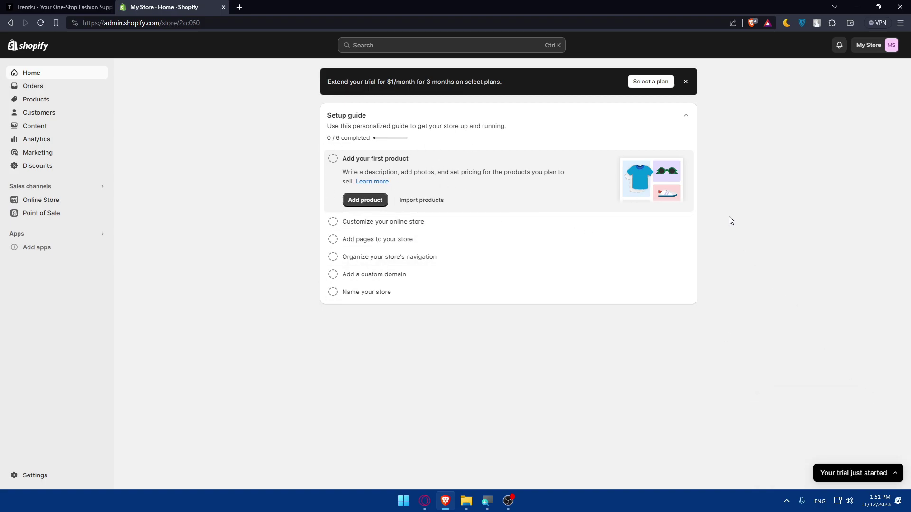
# Return to the Trendsi homepage and scroll down through its content
pyautogui.click(79, 6)
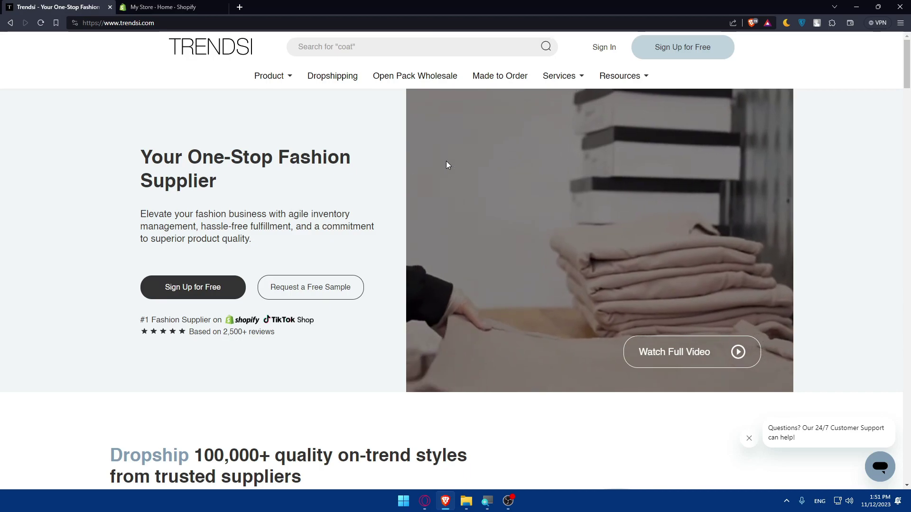
pyautogui.scroll(-6, 448, 166)
pyautogui.scroll(-8, 448, 165)
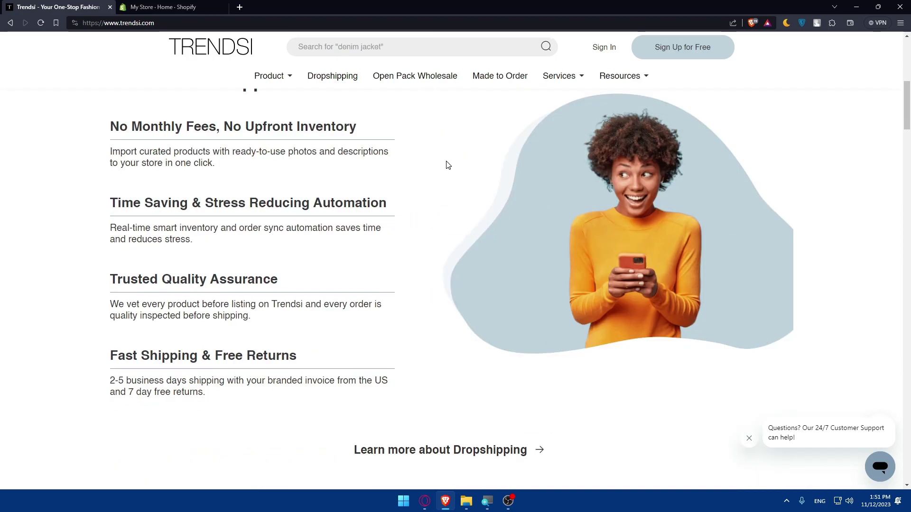
pyautogui.scroll(-2, 448, 164)
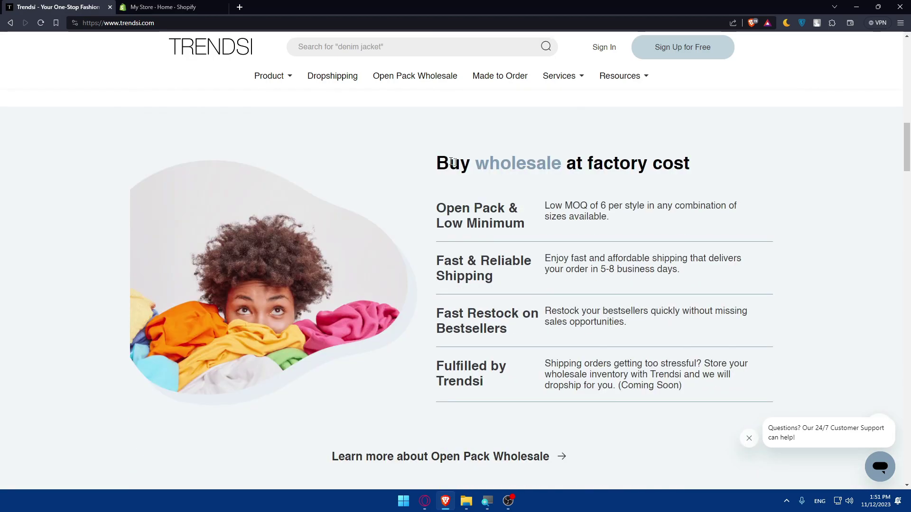
pyautogui.scroll(-9, 438, 244)
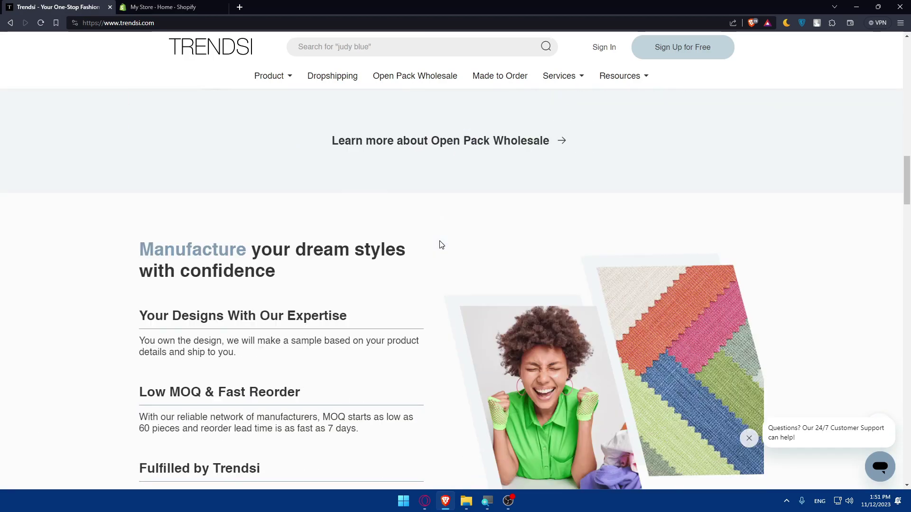
pyautogui.scroll(-10, 442, 244)
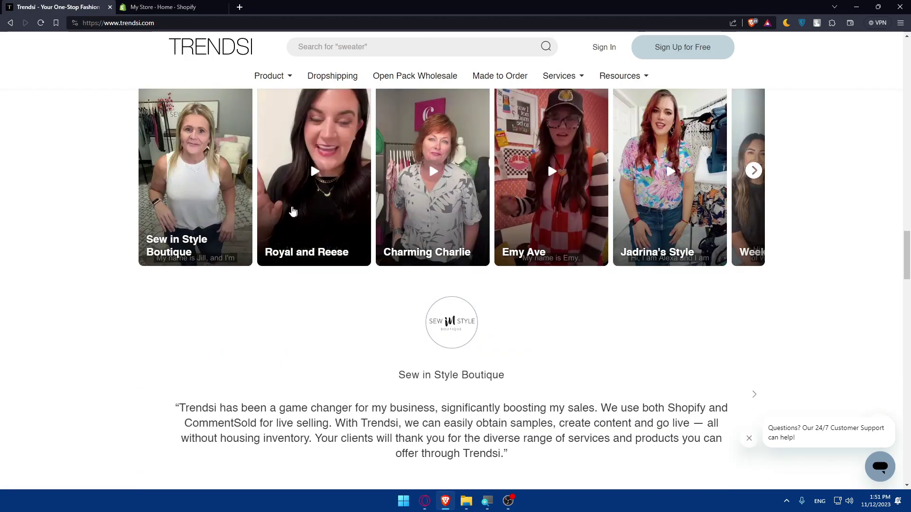
pyautogui.scroll(-9, 343, 234)
pyautogui.scroll(2, 345, 220)
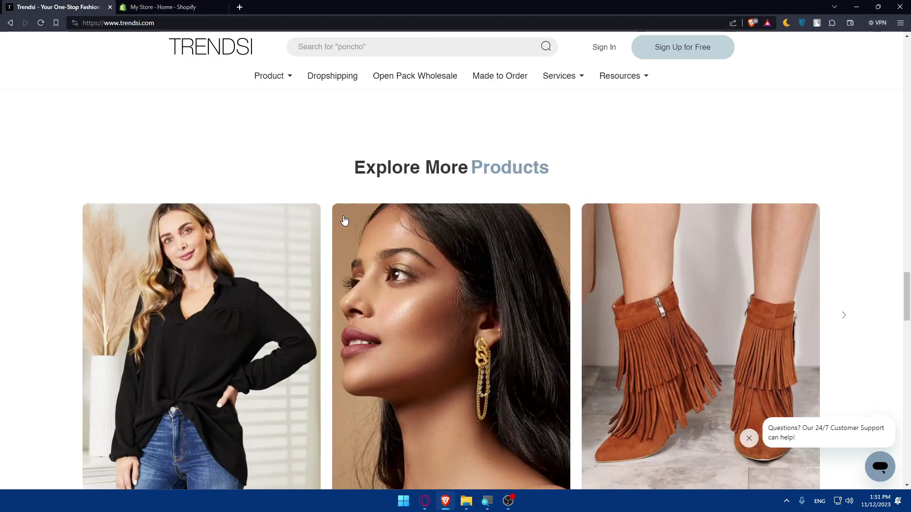
pyautogui.scroll(-10, 366, 219)
pyautogui.scroll(2, 279, 210)
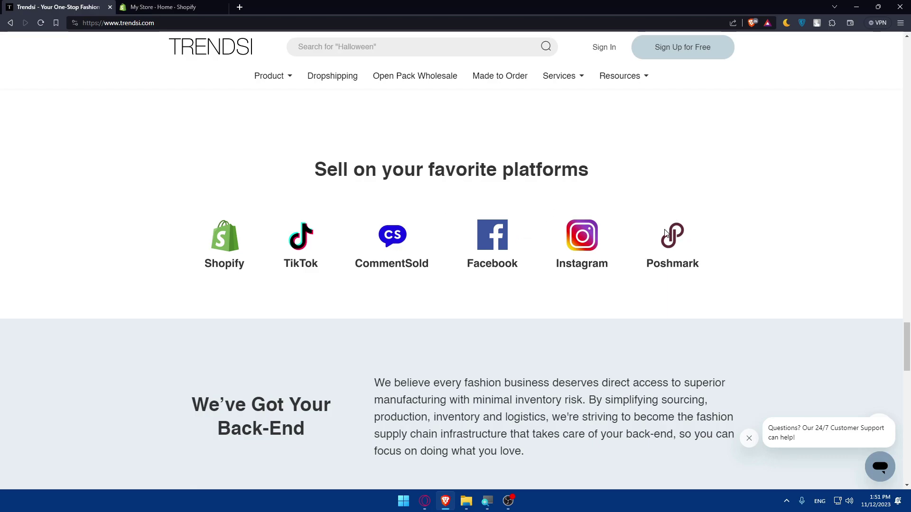
pyautogui.scroll(-10, 503, 189)
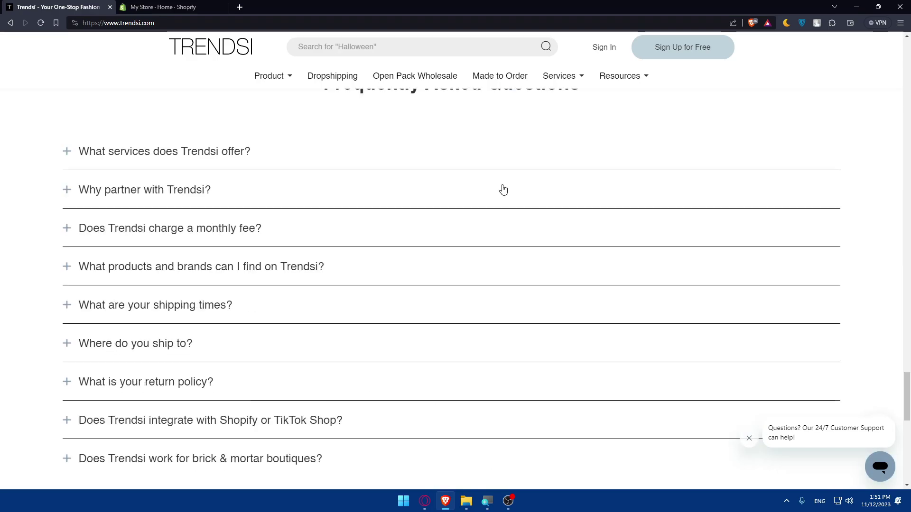
# Expand all nine FAQ answers, from services and fees to shipping, returns and Shopify integration
pyautogui.click(67, 152)
pyautogui.click(67, 244)
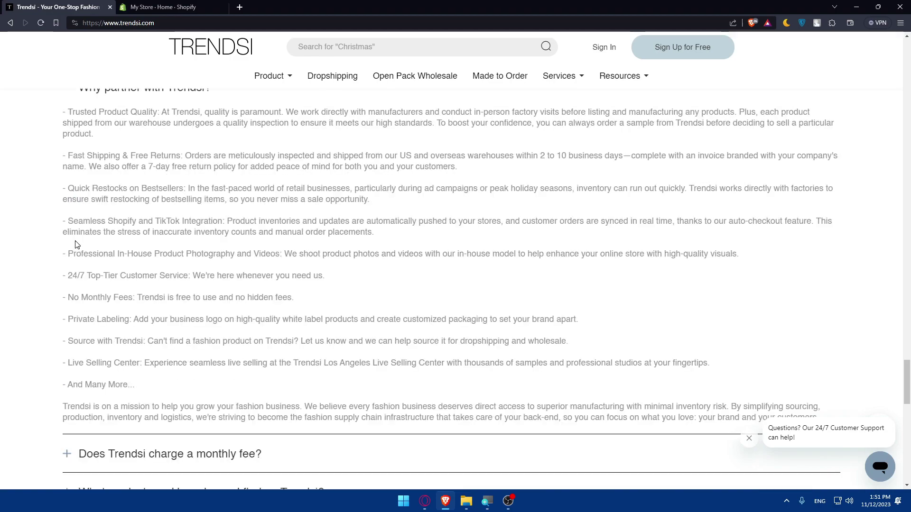
pyautogui.click(67, 375)
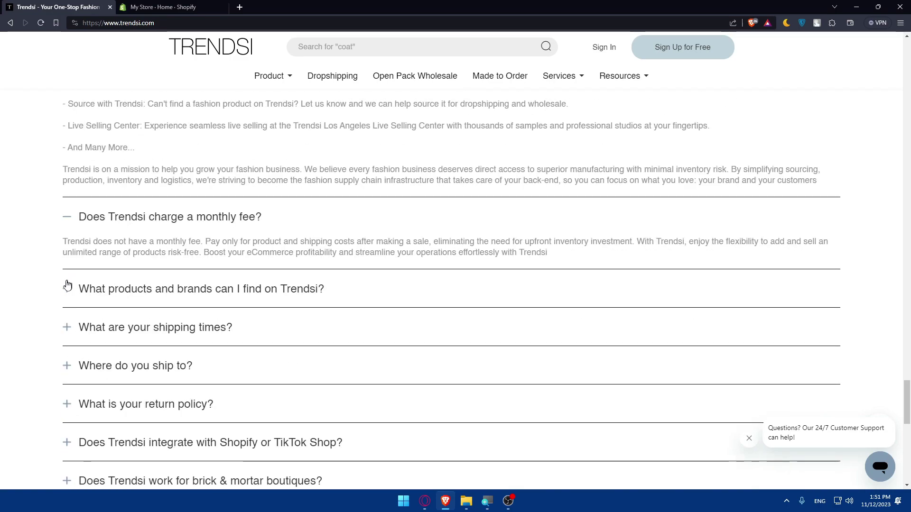
pyautogui.click(67, 289)
pyautogui.click(66, 301)
pyautogui.click(69, 333)
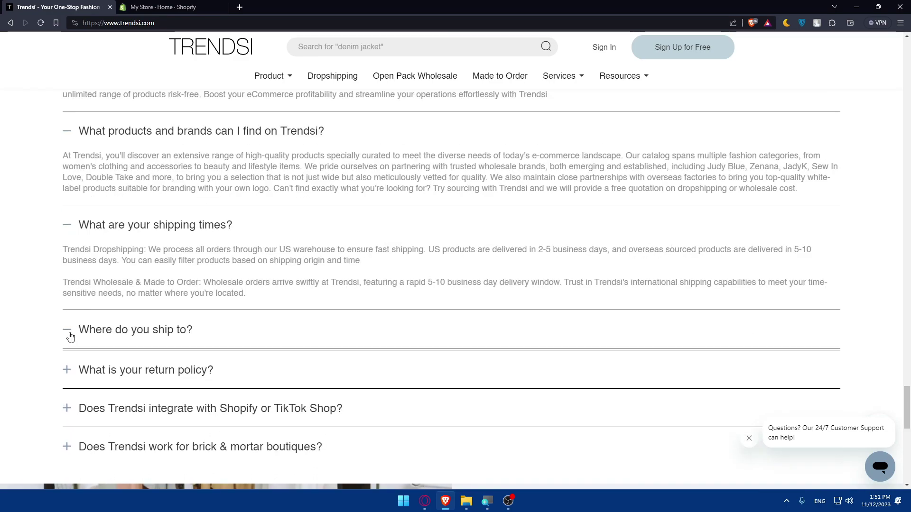
pyautogui.click(71, 399)
pyautogui.click(73, 354)
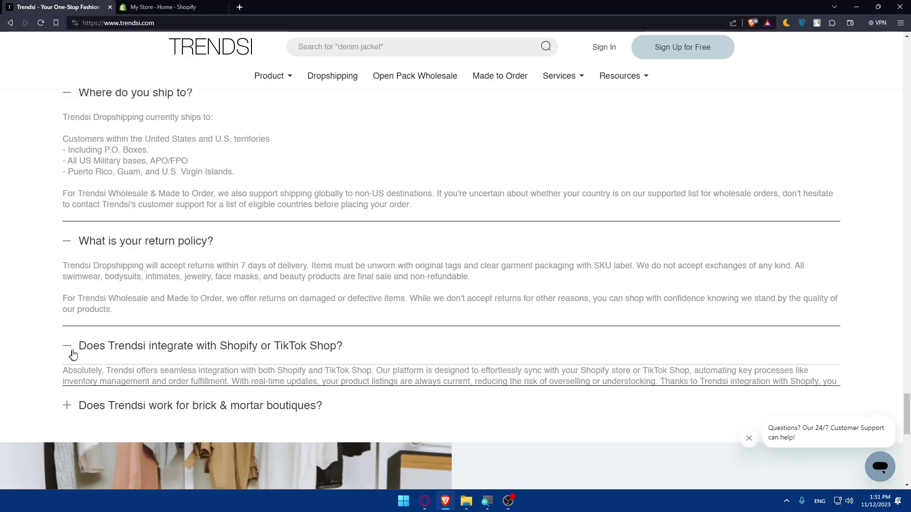
pyautogui.click(71, 352)
pyautogui.scroll(-5, 175, 320)
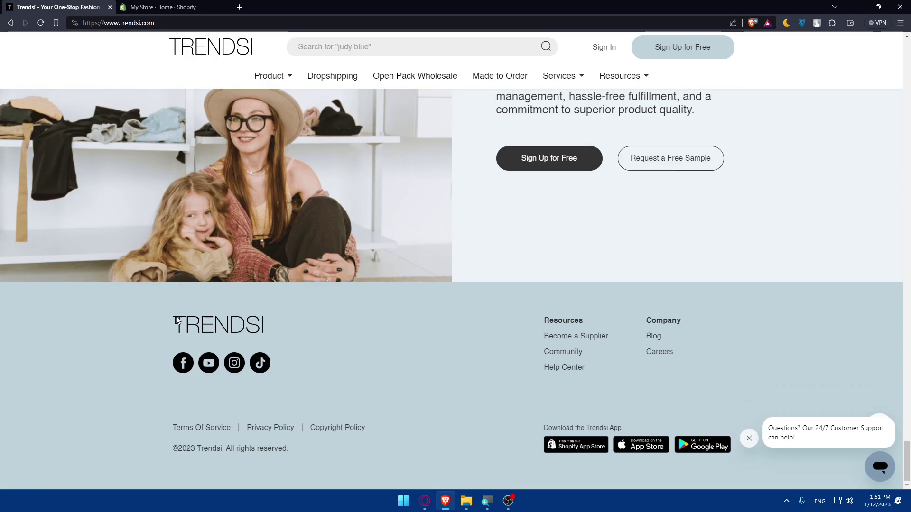
pyautogui.scroll(15, 336, 285)
pyautogui.scroll(-6, 565, 260)
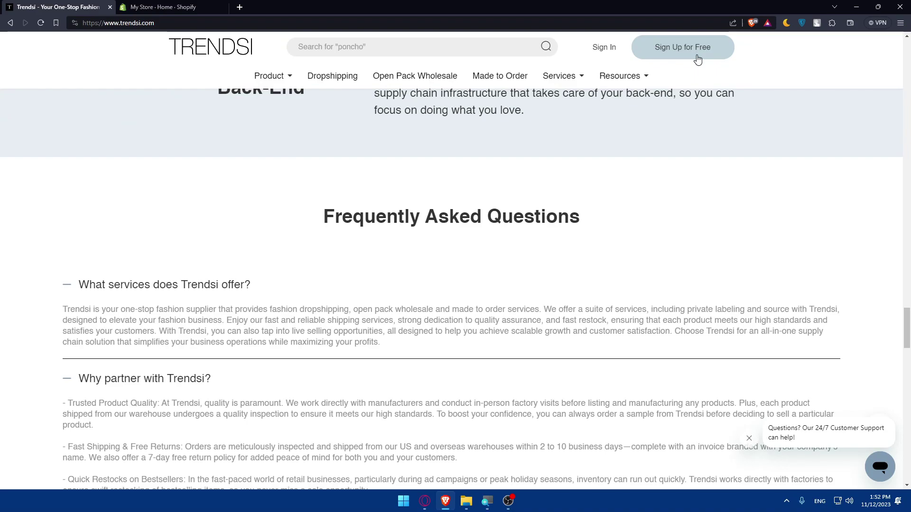
# Bring up Trendsi's sign-up form
pyautogui.click(700, 59)
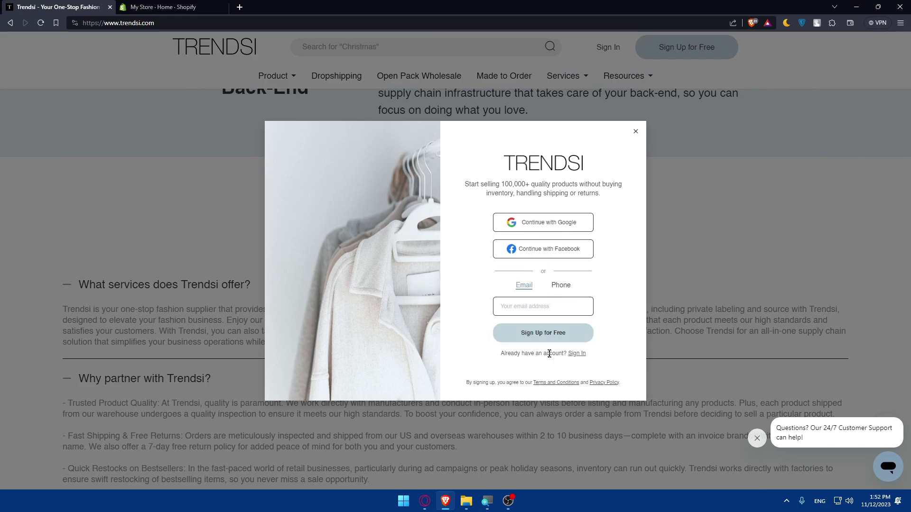
pyautogui.click(577, 354)
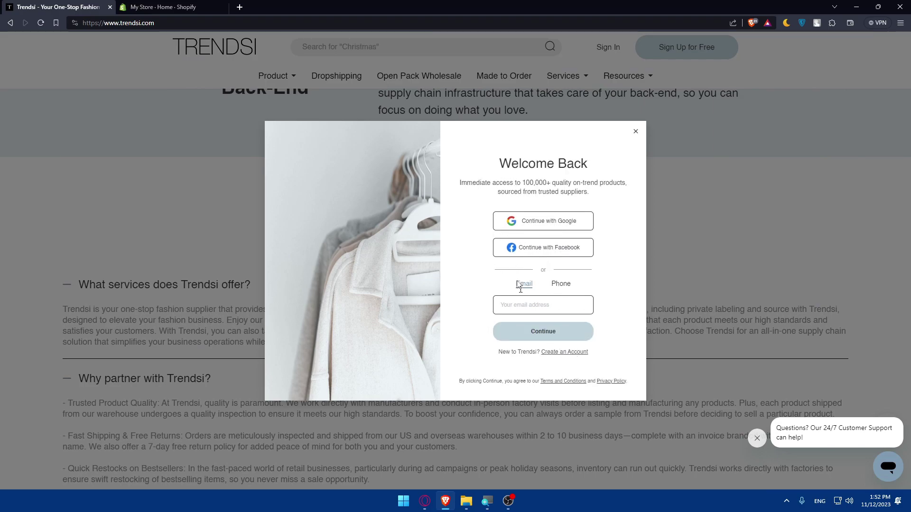
pyautogui.click(570, 356)
# Sign up with a Google account, allowing third-party cookies forever for the Google sign-in
pyautogui.click(555, 221)
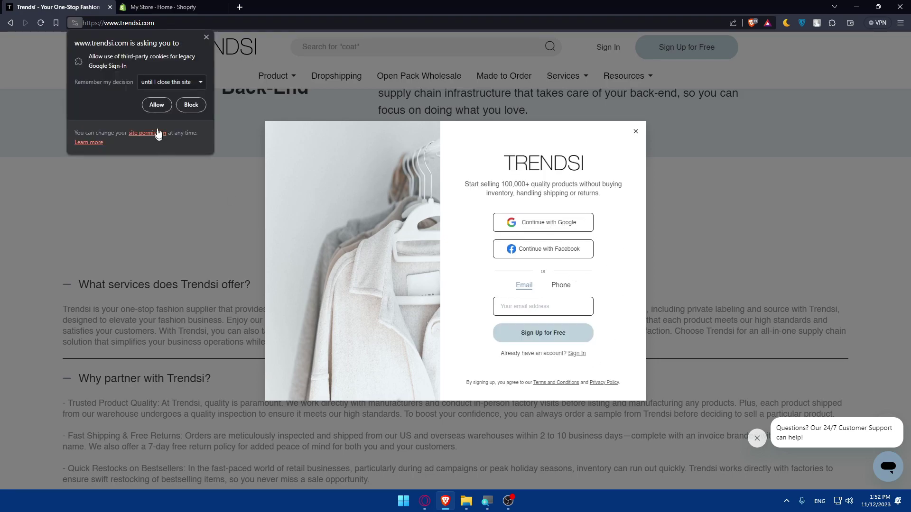
pyautogui.click(169, 82)
pyautogui.click(174, 133)
pyautogui.click(156, 107)
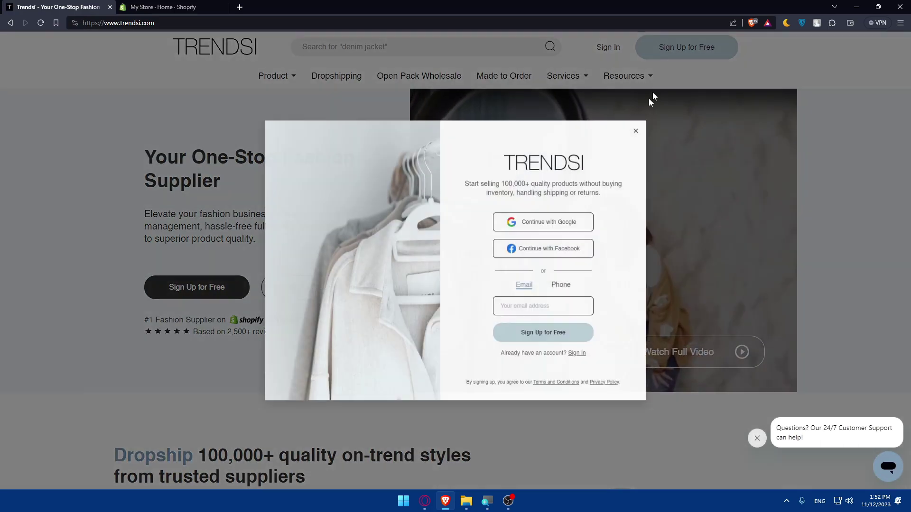
pyautogui.click(525, 220)
pyautogui.click(474, 245)
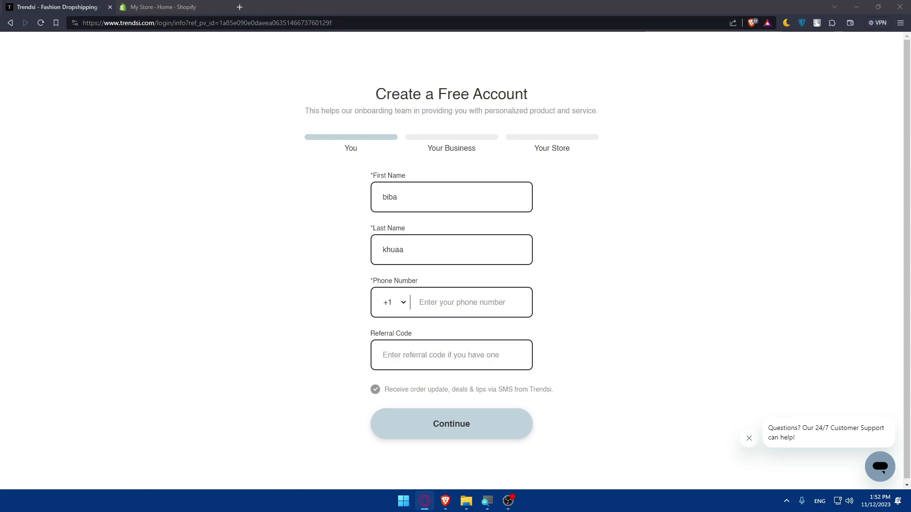
# Enter a phone number, opt out of SMS updates and deals, and continue
pyautogui.click(444, 304)
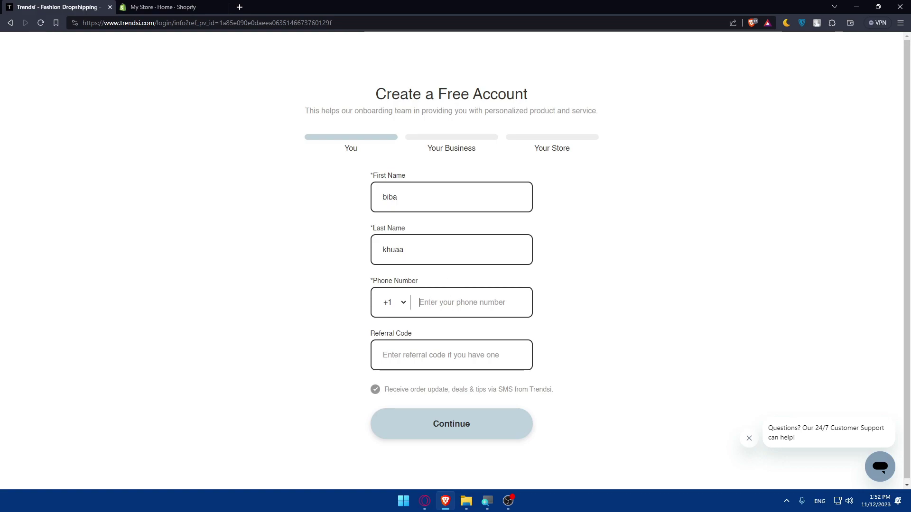
pyautogui.write('2025550162')
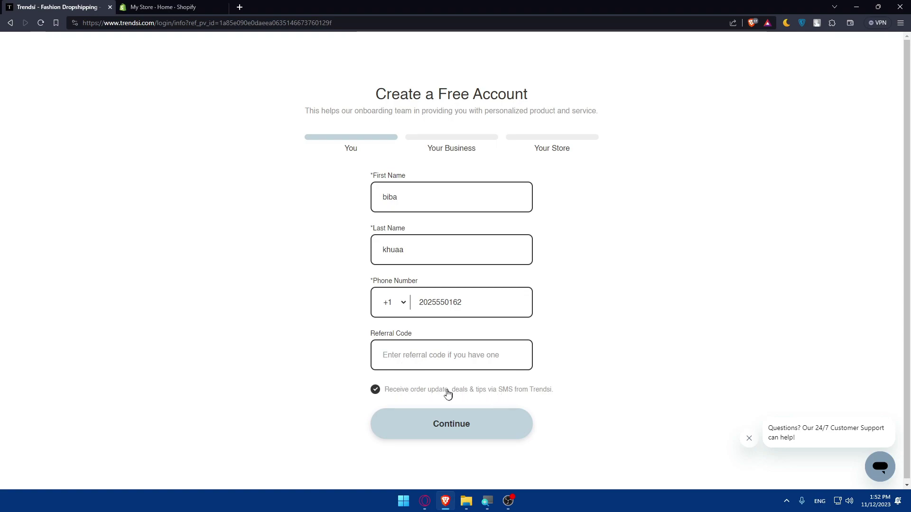
pyautogui.click(375, 391)
pyautogui.click(433, 425)
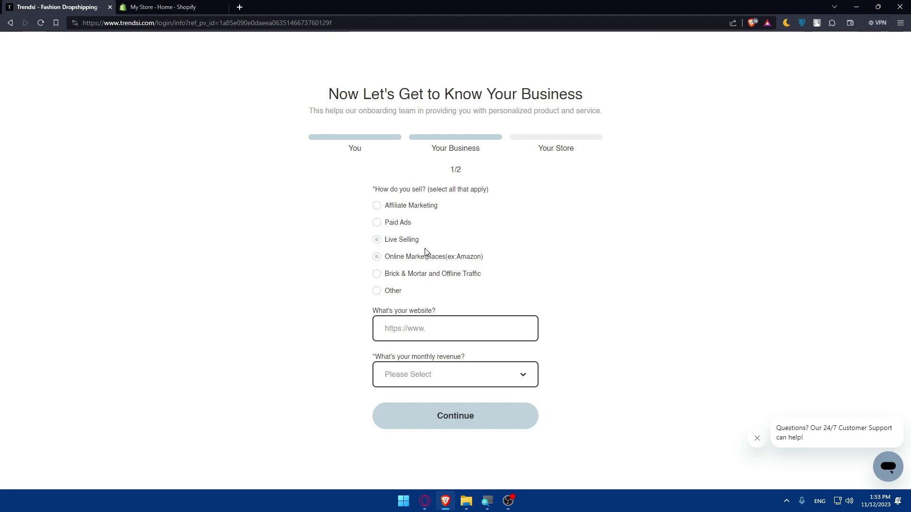
pyautogui.click(378, 207)
pyautogui.write('https://test.com')
pyautogui.click(423, 384)
pyautogui.click(409, 307)
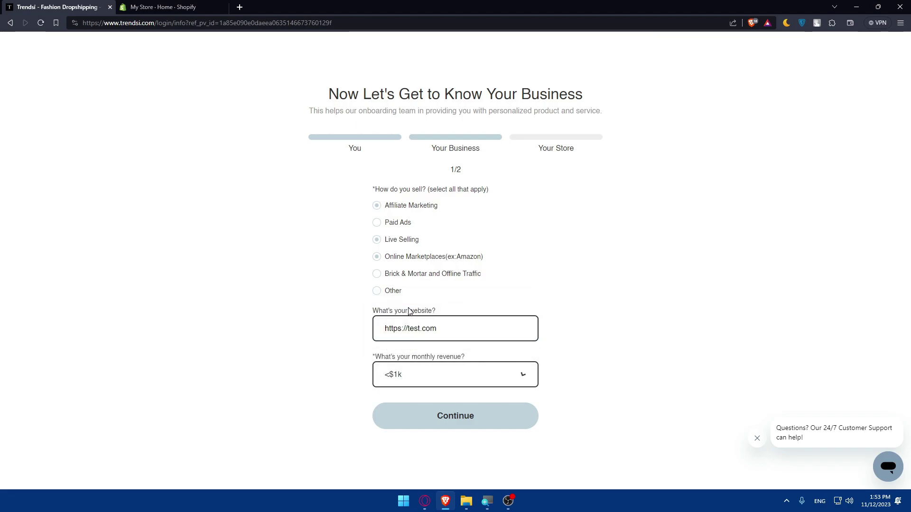
pyautogui.click(418, 377)
pyautogui.click(423, 414)
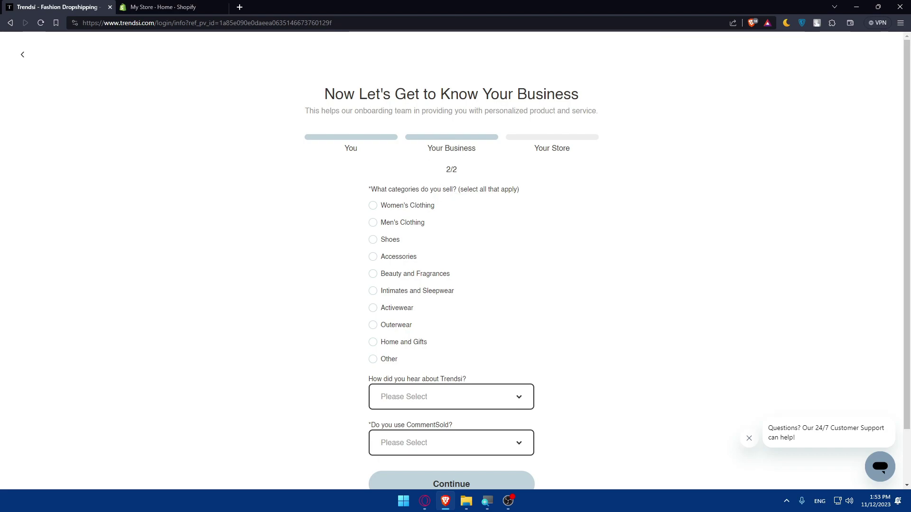
# Select Shoes, Home and Gifts, and Men's Clothing as product categories
pyautogui.click(373, 240)
pyautogui.click(374, 344)
pyautogui.click(374, 224)
pyautogui.scroll(-2, 437, 266)
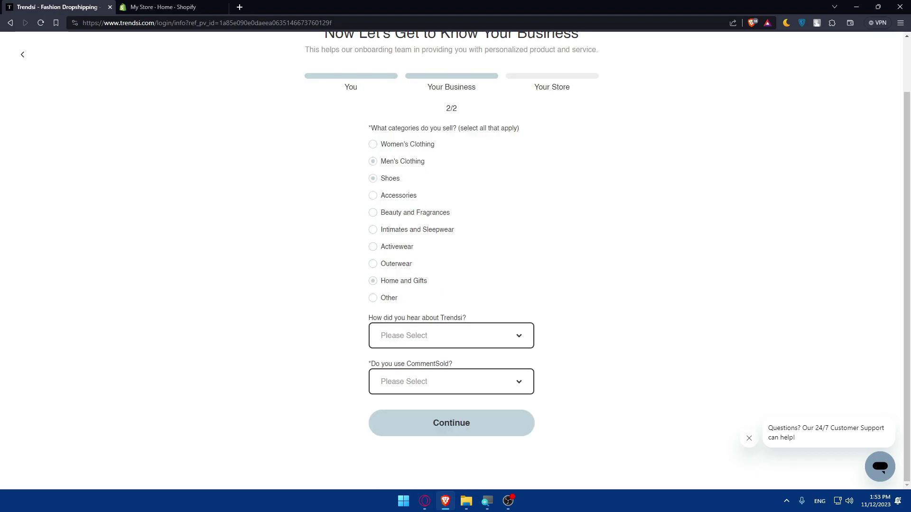
# Answer Other for how you heard about Trendsi and No for using CommentSold, then continue
pyautogui.click(429, 337)
pyautogui.click(409, 317)
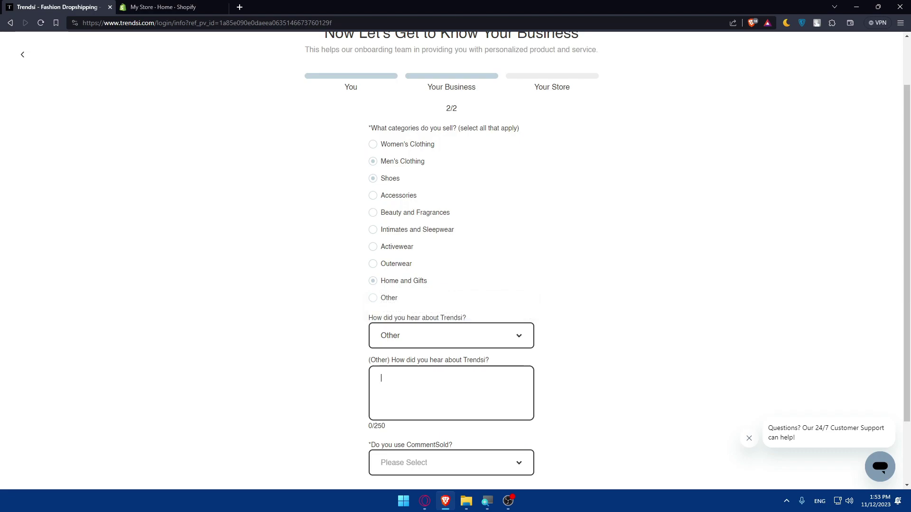
pyautogui.scroll(-2, 396, 375)
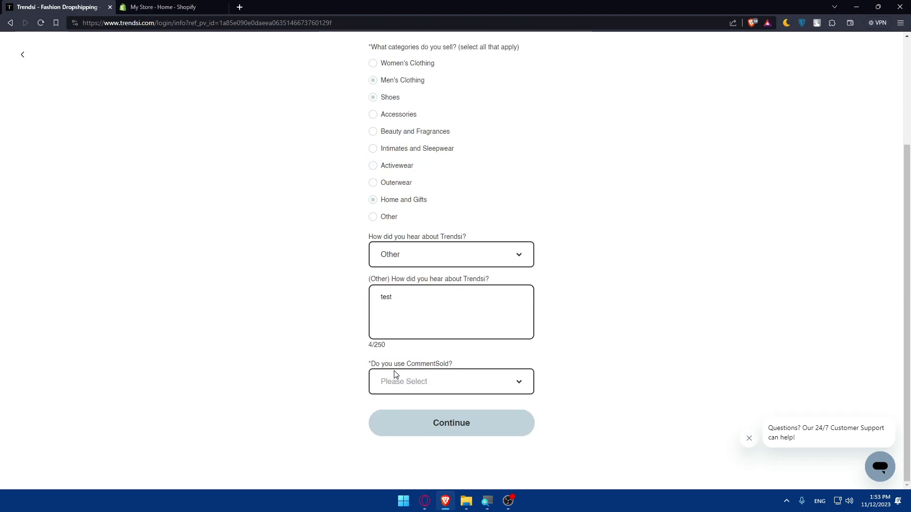
pyautogui.click(402, 392)
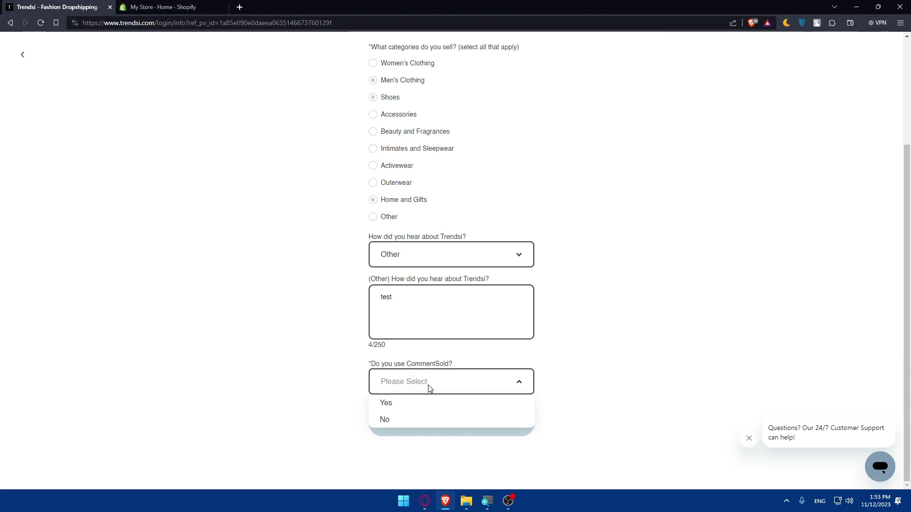
pyautogui.click(397, 405)
pyautogui.click(405, 387)
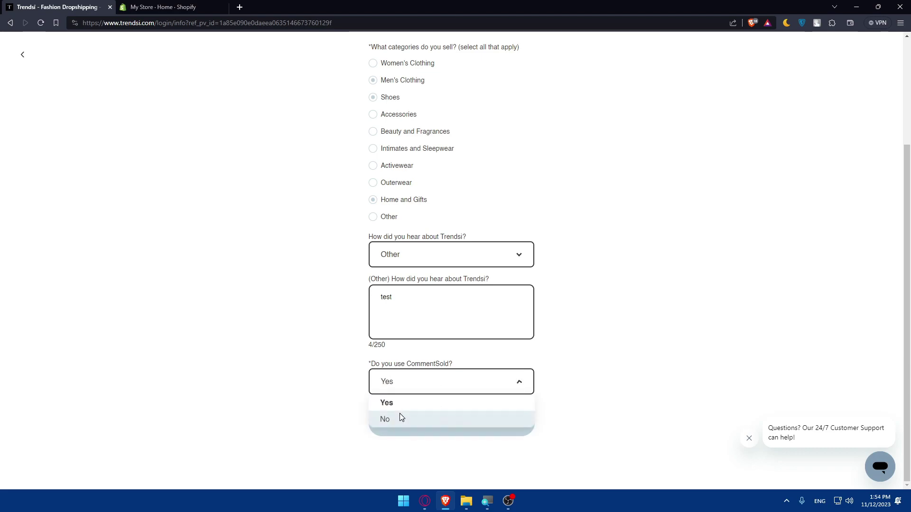
pyautogui.click(401, 417)
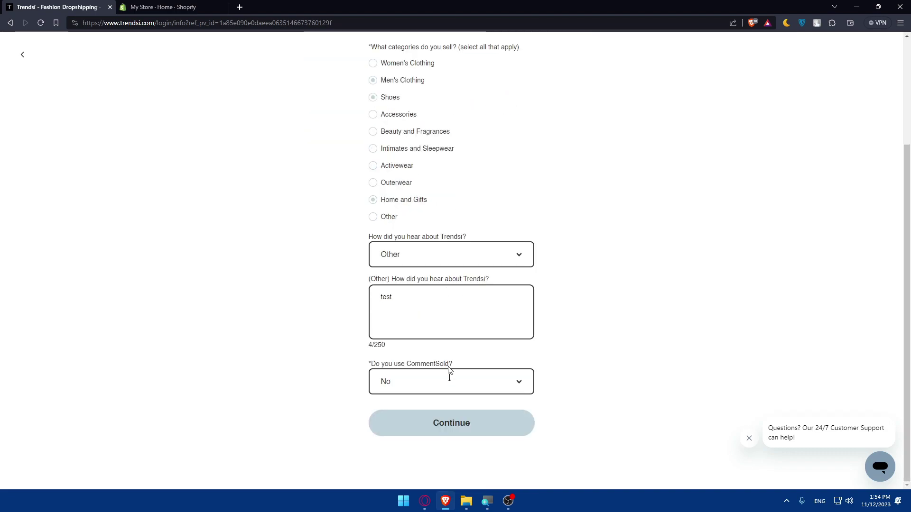
pyautogui.click(448, 423)
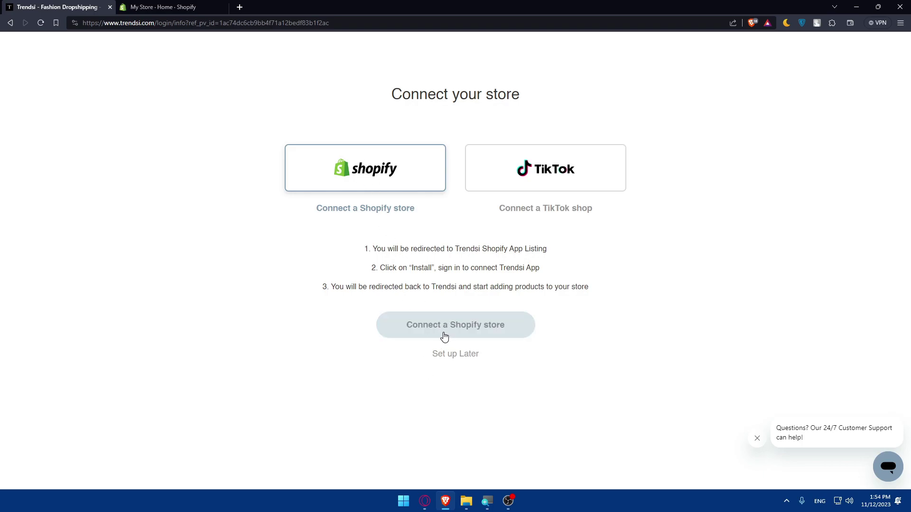
# Open the Trendsi Shopify app listing and read why it's incompatible: it requires selling in USD
pyautogui.click(448, 338)
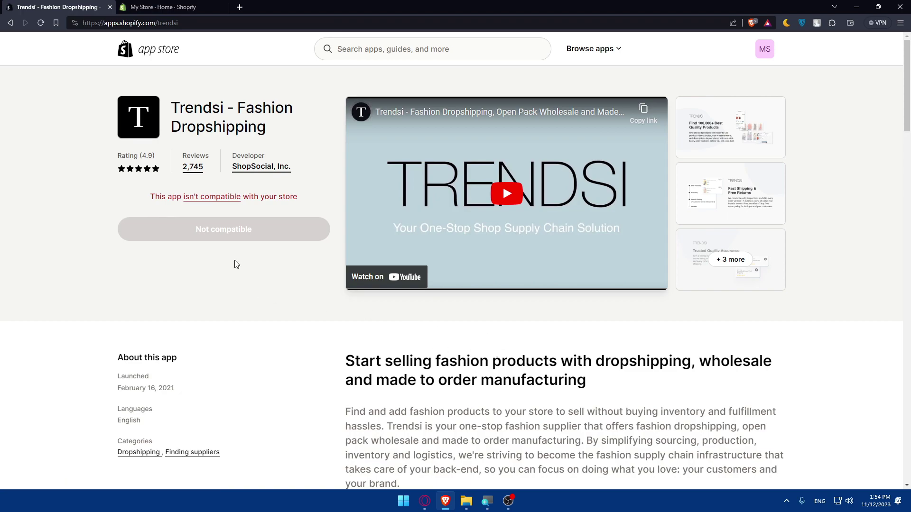
pyautogui.moveTo(150, 199); pyautogui.dragTo(316, 201)
pyautogui.click(258, 201)
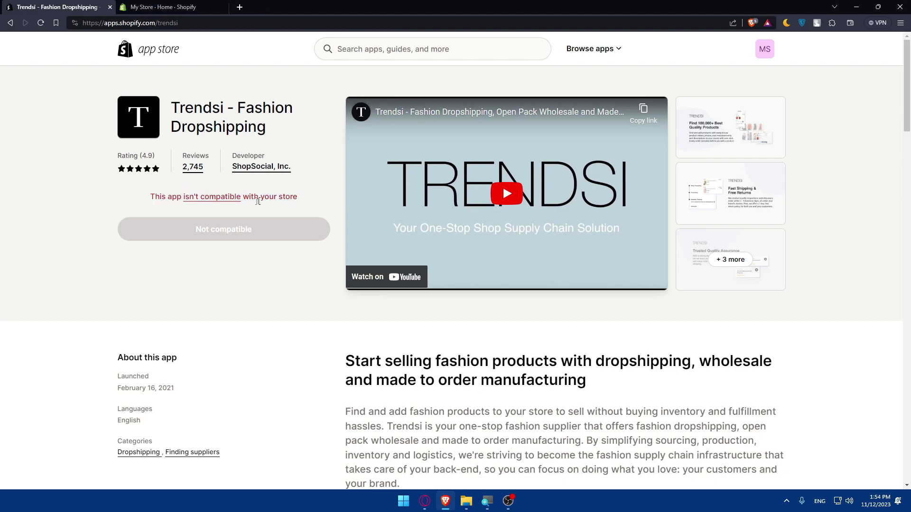
pyautogui.click(215, 198)
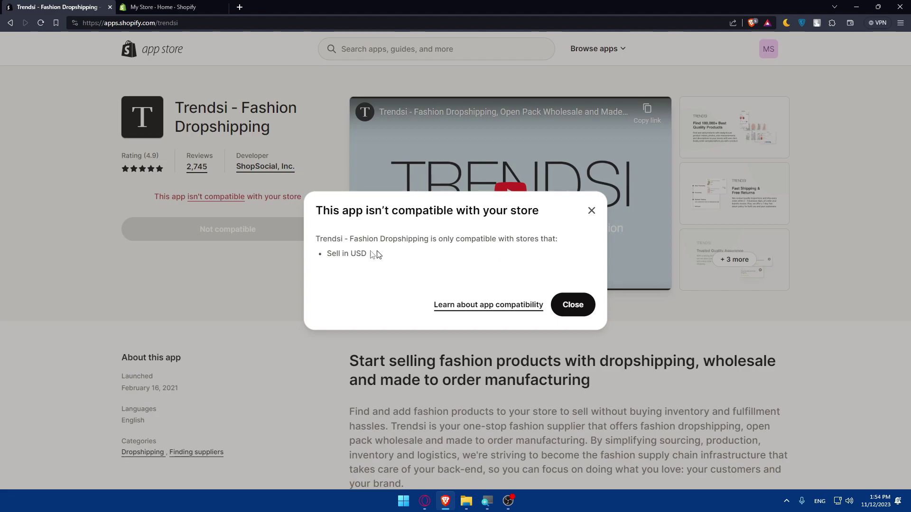
pyautogui.click(592, 211)
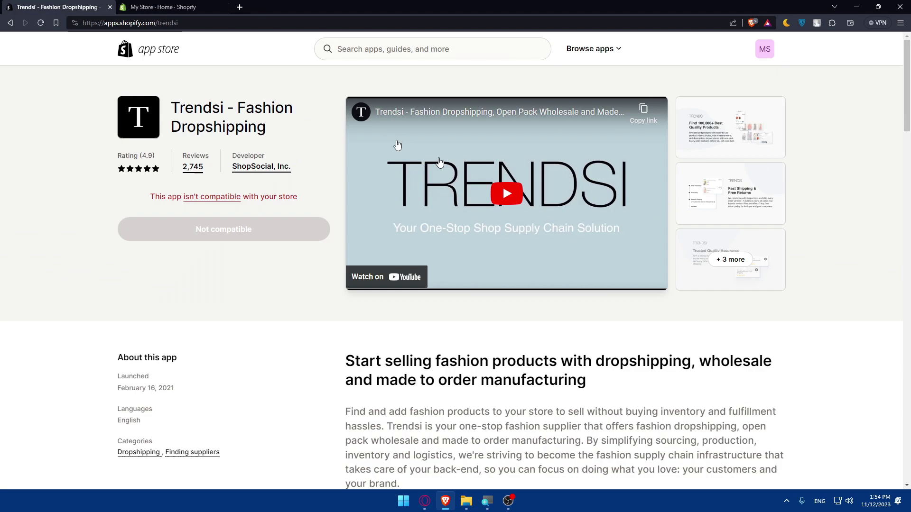
# In Shopify settings, set the store currency to US dollars (USD) and save
pyautogui.click(189, 6)
pyautogui.click(33, 476)
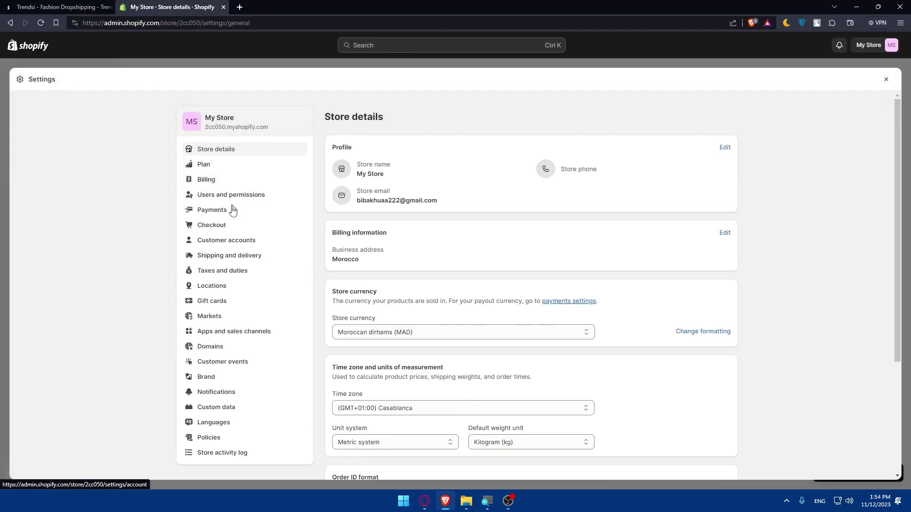
pyautogui.click(375, 332)
pyautogui.press('u')
pyautogui.press('s')
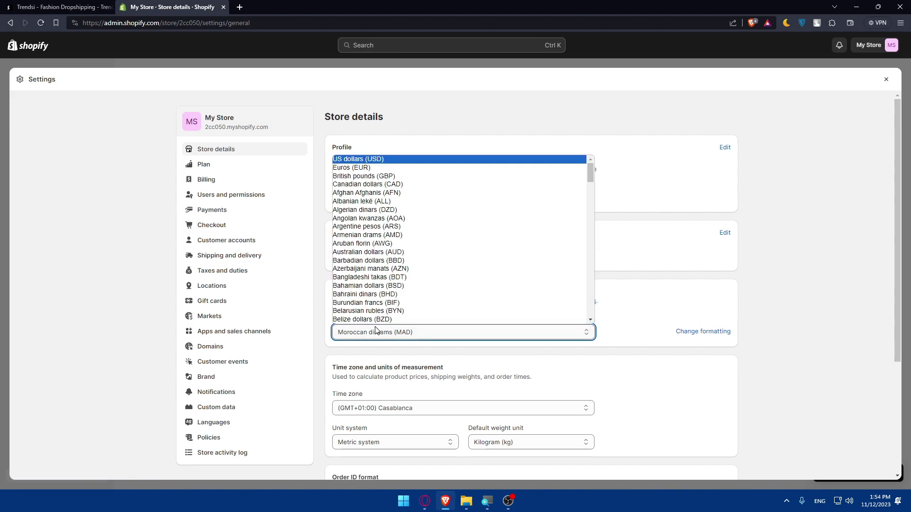
pyautogui.click(360, 161)
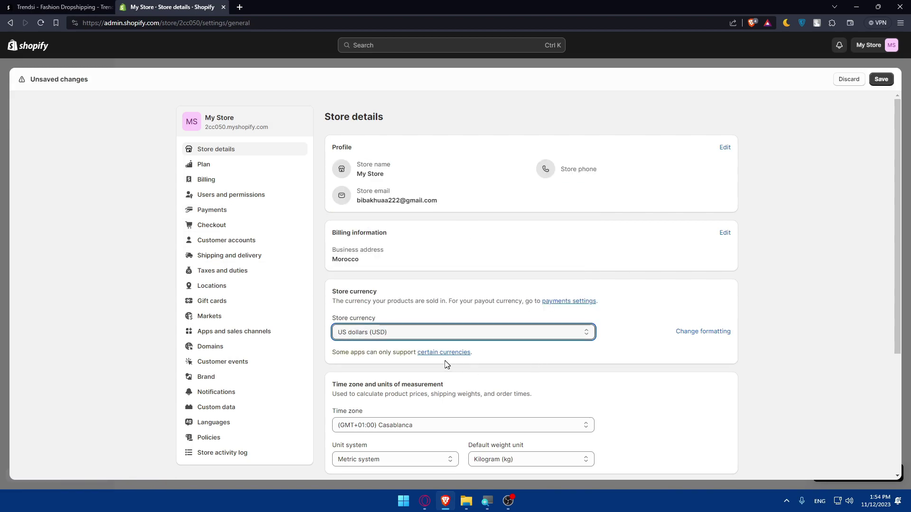
pyautogui.click(880, 78)
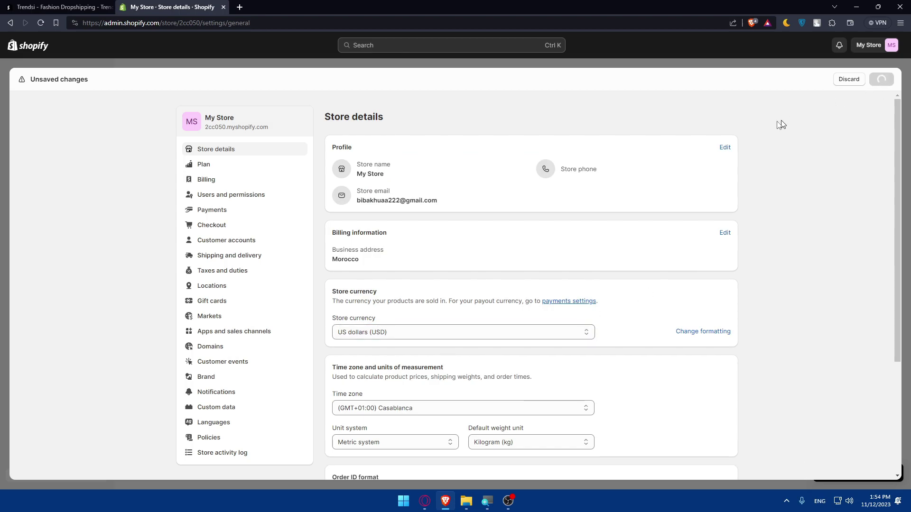
# Retry connecting from Trendsi and recheck the listing's compatibility requirements
pyautogui.click(62, 7)
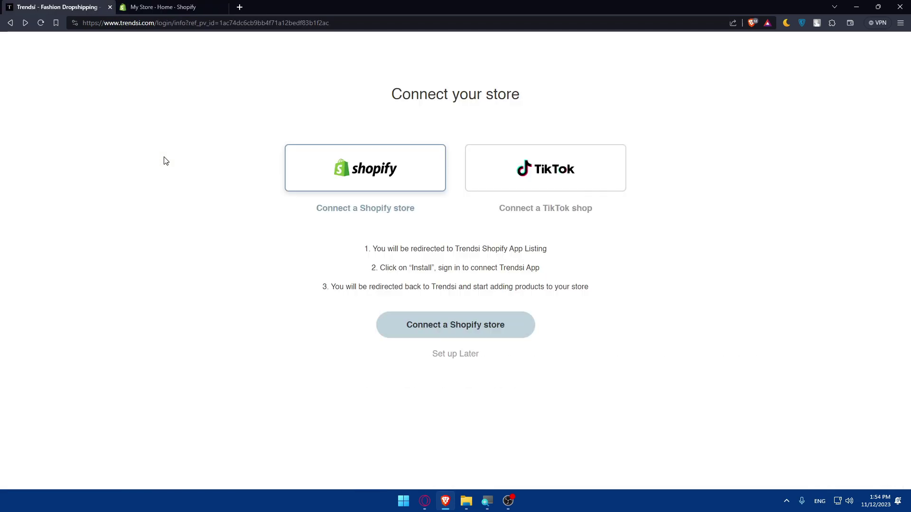
pyautogui.click(408, 327)
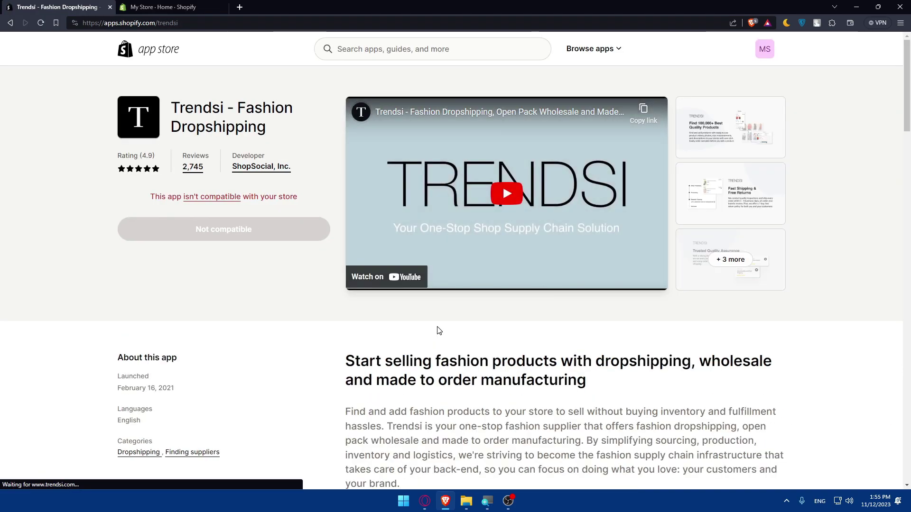
pyautogui.click(201, 198)
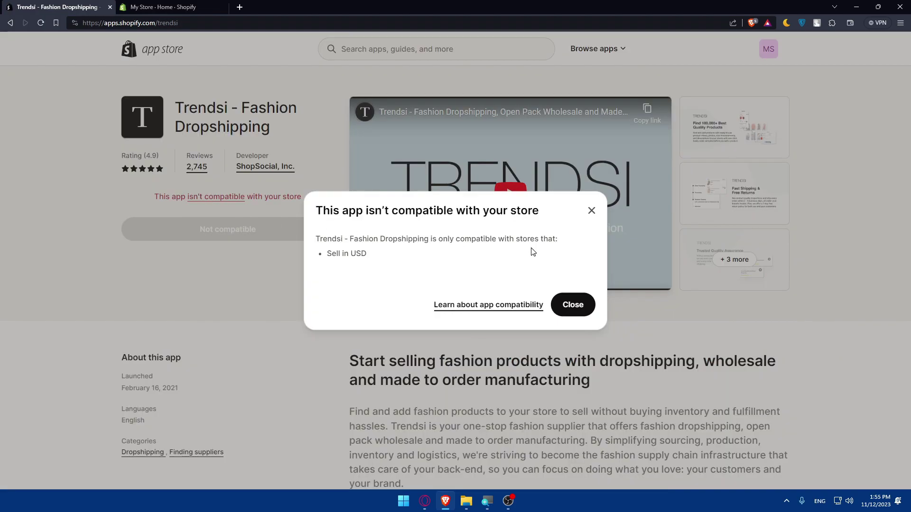
pyautogui.click(591, 210)
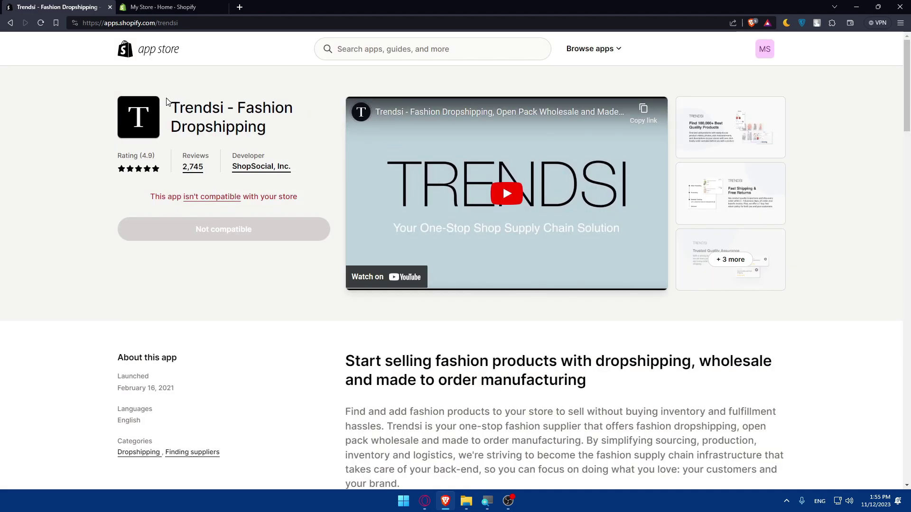
# Search the Shopify App Store for 'trendsi' and open the Trendsi - Fashion Dropshipping listing
pyautogui.click(173, 6)
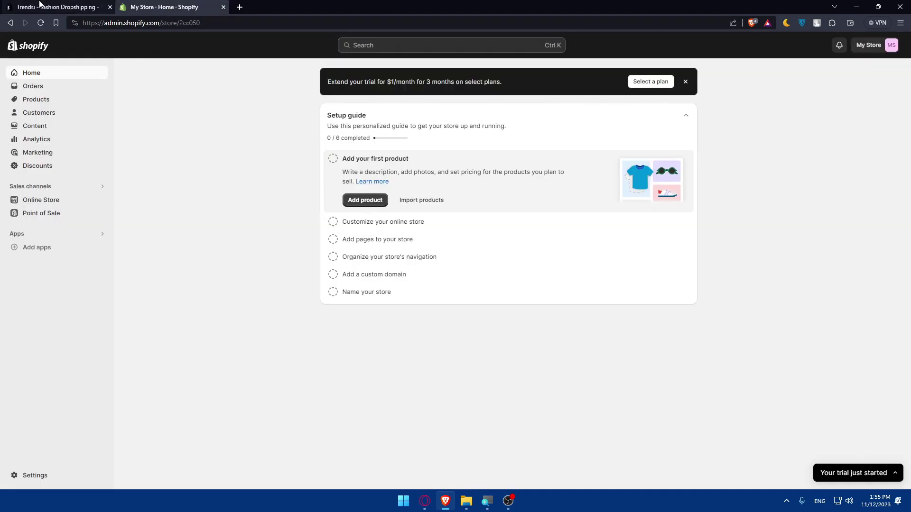
pyautogui.click(90, 7)
pyautogui.click(176, 6)
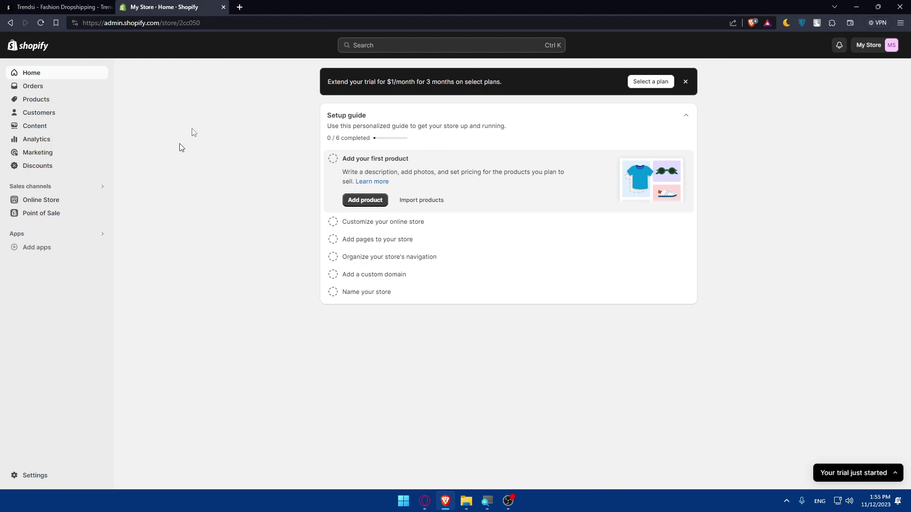
pyautogui.click(36, 248)
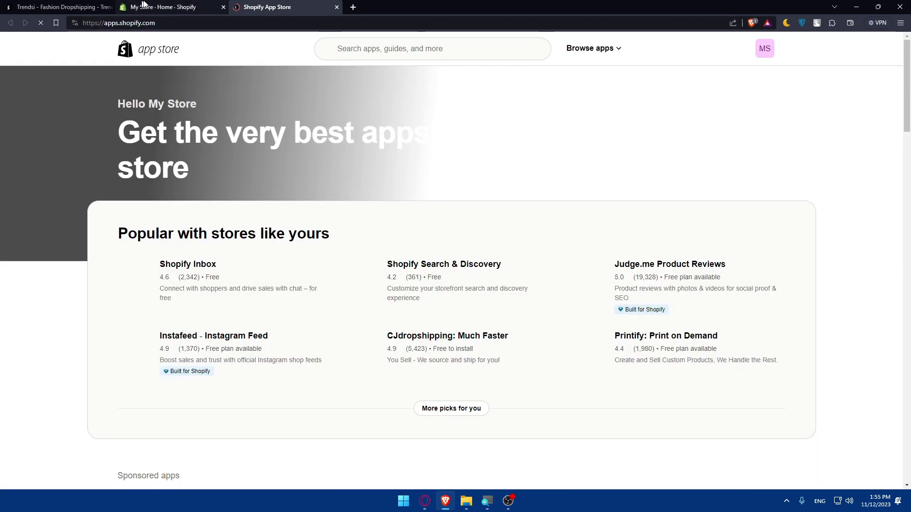
pyautogui.click(380, 49)
pyautogui.write('tren')
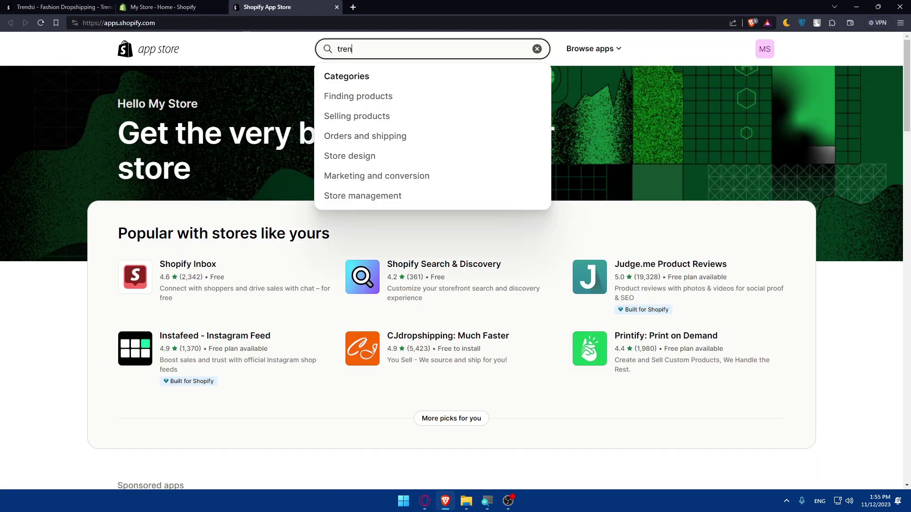
pyautogui.write('dsi')
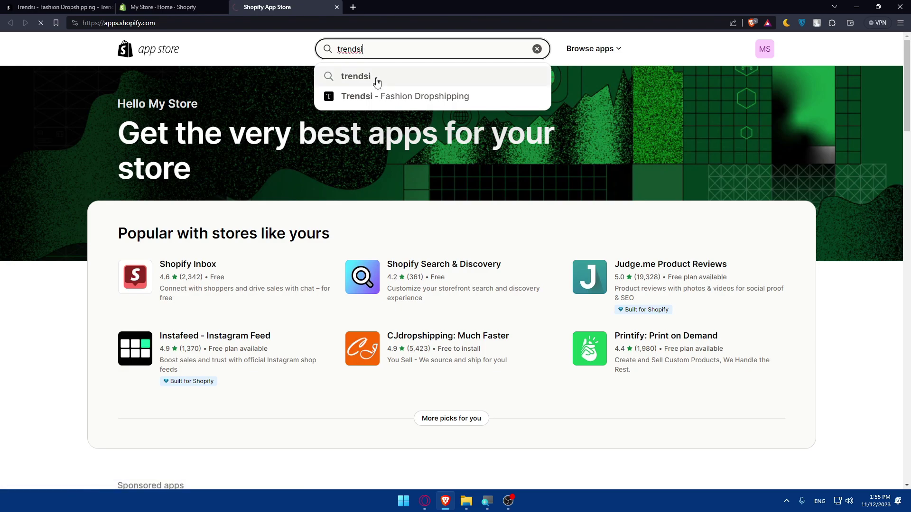
pyautogui.click(377, 80)
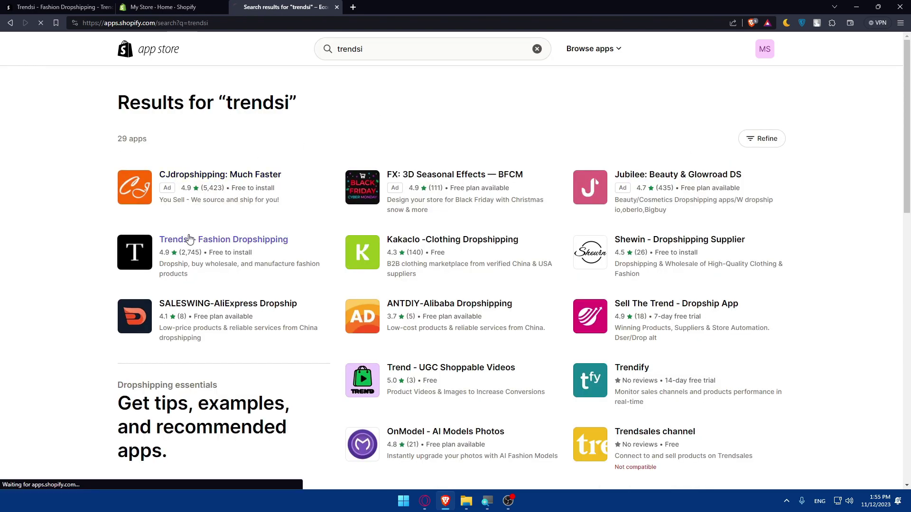
pyautogui.click(189, 239)
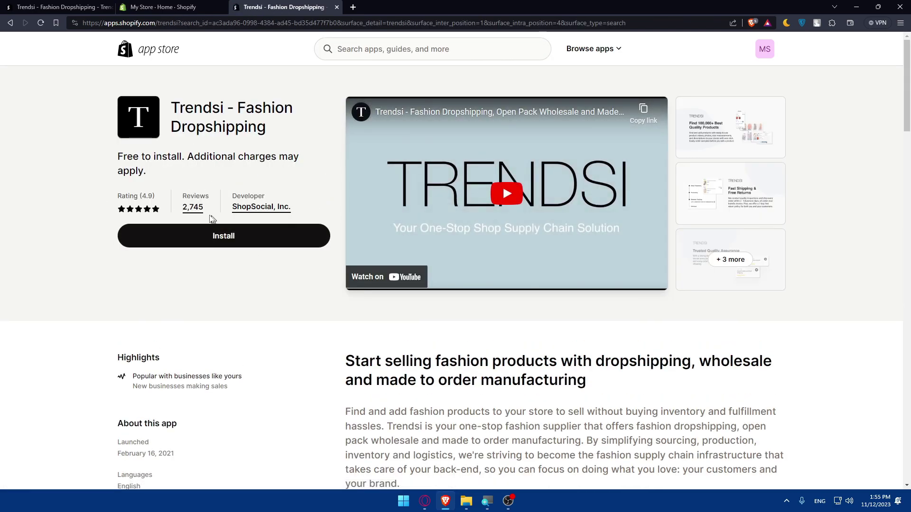
# Start the install, then go back to the listing and read the app's features
pyautogui.click(134, 236)
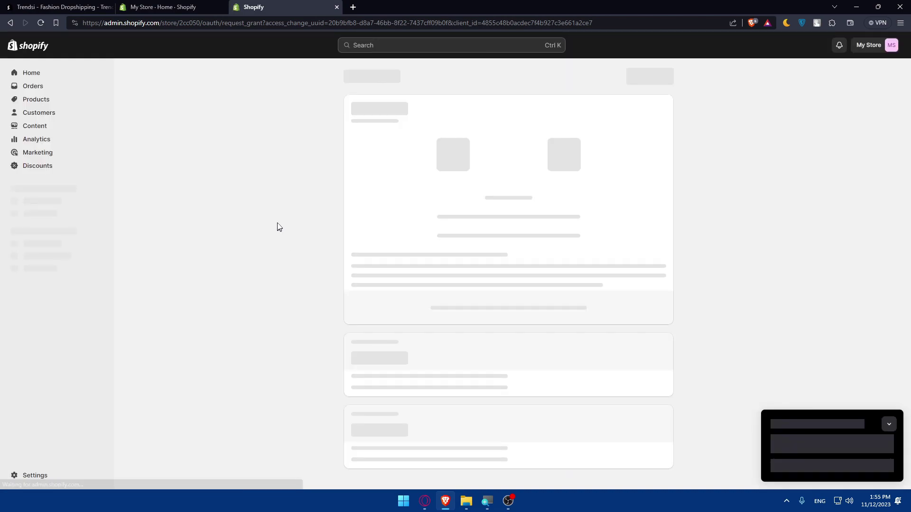
pyautogui.hotkey('alt', 'Left')
pyautogui.scroll(-5, 287, 247)
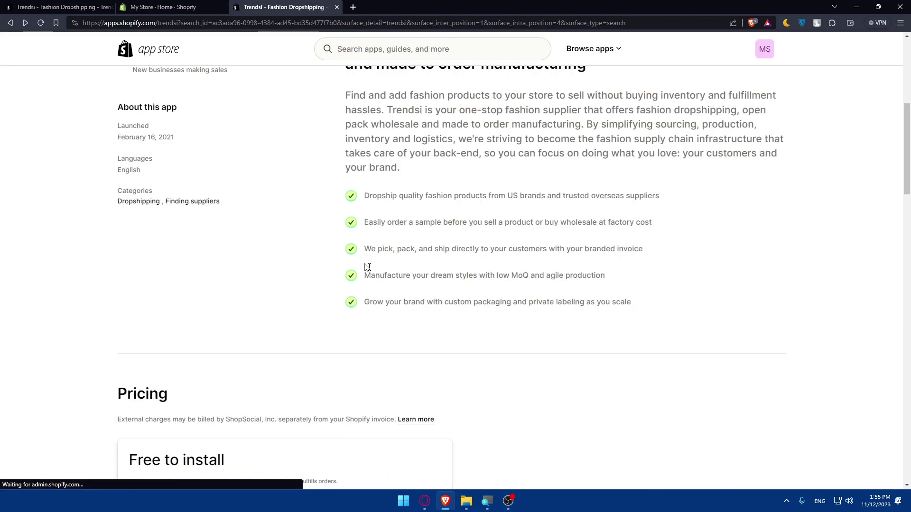
pyautogui.moveTo(365, 199); pyautogui.dragTo(586, 197)
pyautogui.click(389, 198)
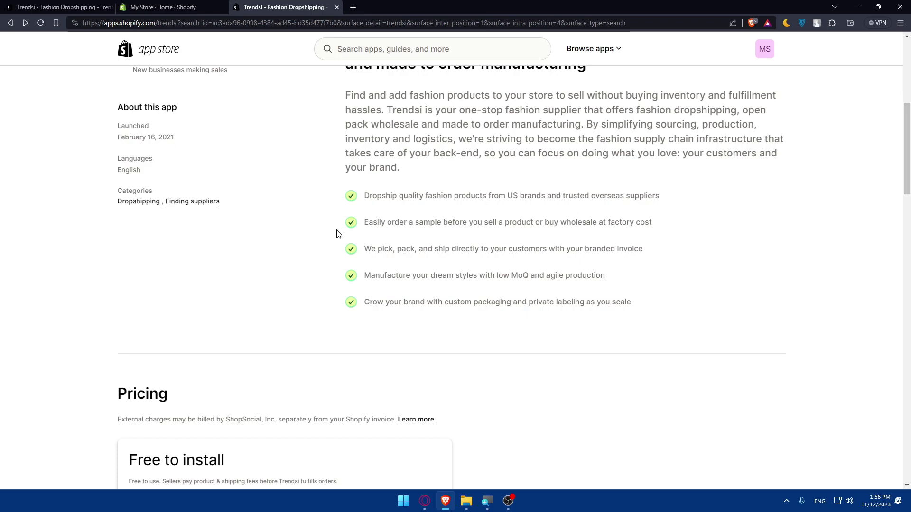
# Review the app's 4.9 rating and reviews, then install it to reach the authorization page
pyautogui.scroll(-8, 337, 234)
pyautogui.moveTo(280, 280); pyautogui.dragTo(85, 270)
pyautogui.click(86, 270)
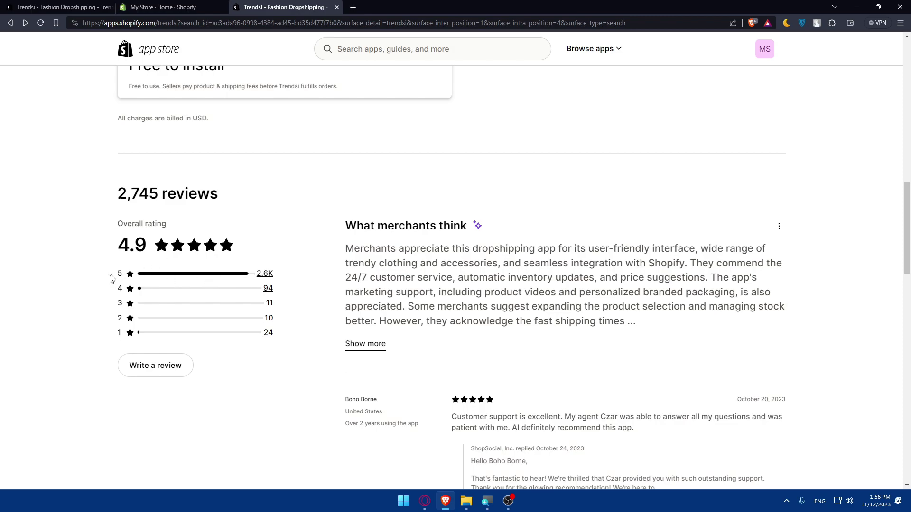
pyautogui.moveTo(148, 246); pyautogui.dragTo(108, 253)
pyautogui.click(107, 254)
pyautogui.scroll(-8, 344, 276)
pyautogui.scroll(-8, 498, 196)
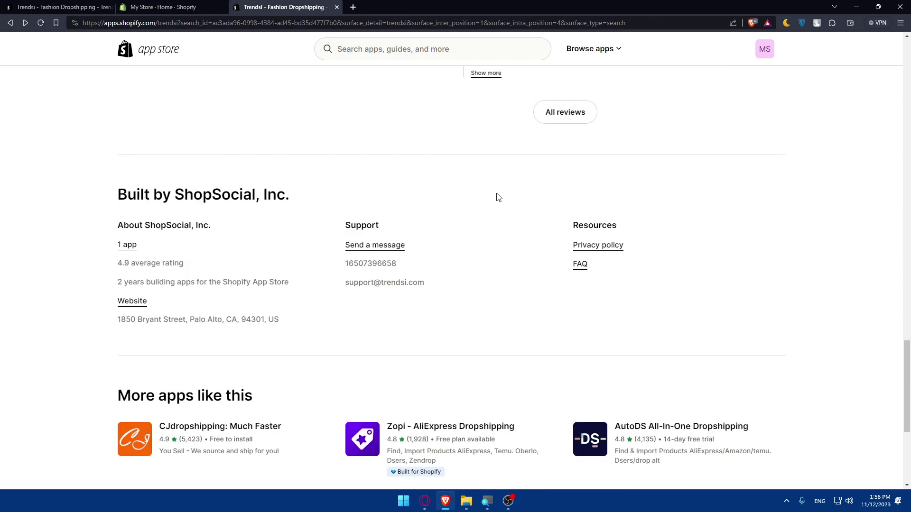
pyautogui.scroll(15, 498, 197)
pyautogui.click(295, 235)
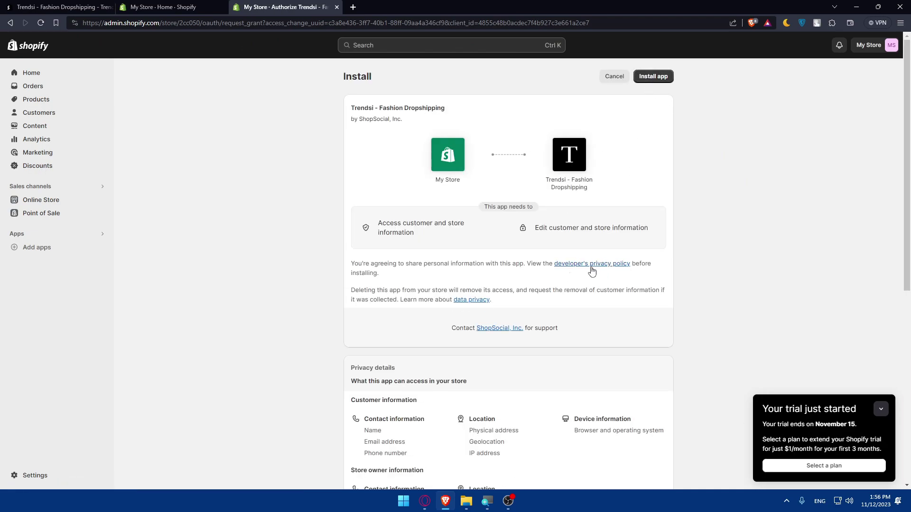
# Approve installing Trendsi on My Store, granting it customer and store access
pyautogui.tripleClick(413, 234)
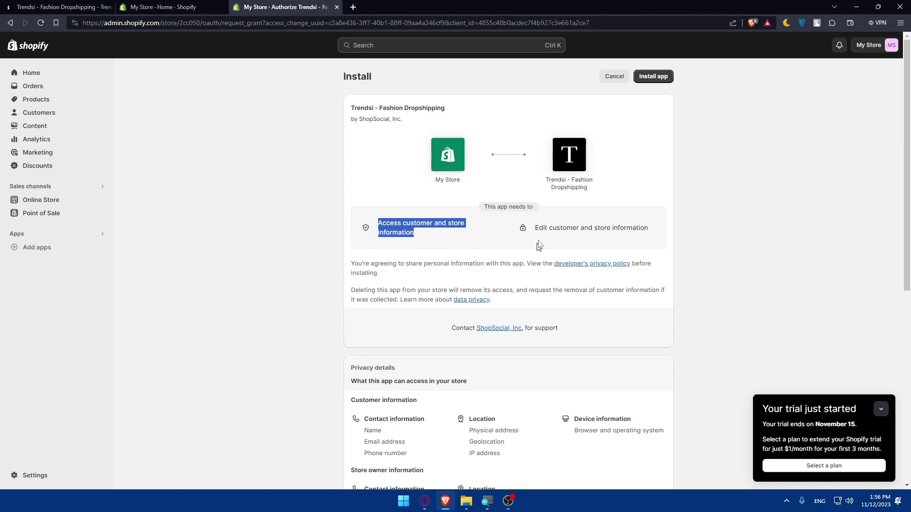
pyautogui.click(654, 77)
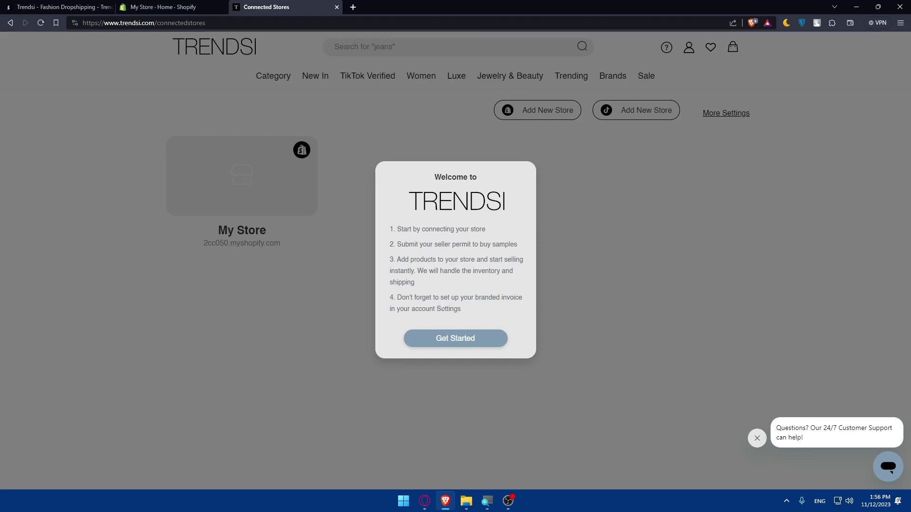
# Dismiss the Welcome to Trendsi guide and scroll through the Discover All catalog
pyautogui.click(467, 342)
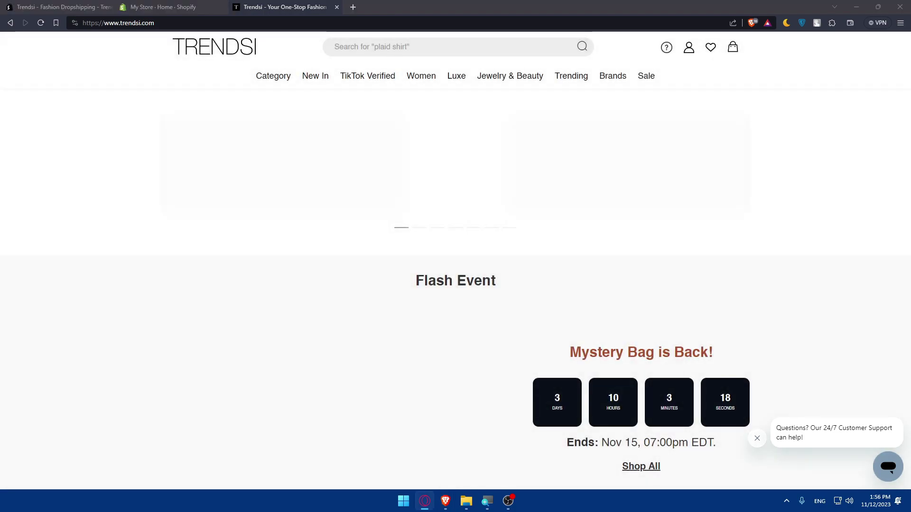
pyautogui.moveTo(280, 94)
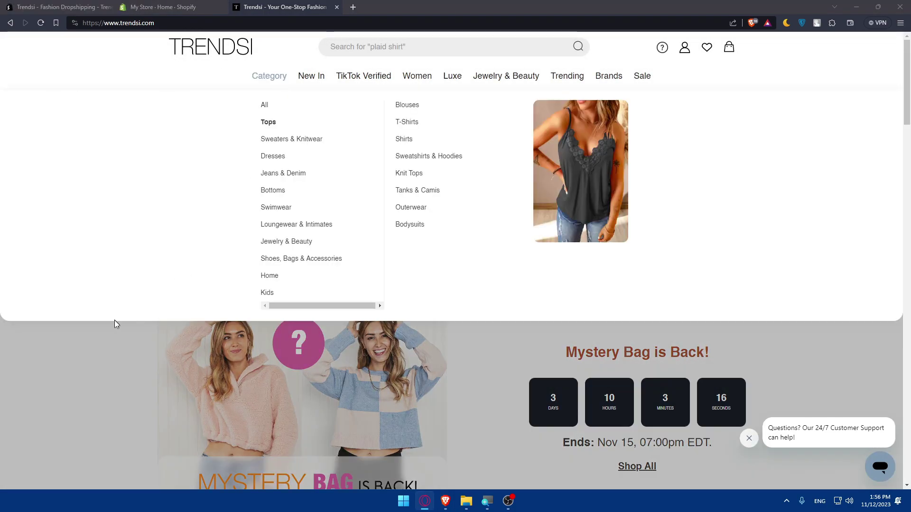
pyautogui.scroll(-8, 209, 242)
pyautogui.scroll(-20, 212, 240)
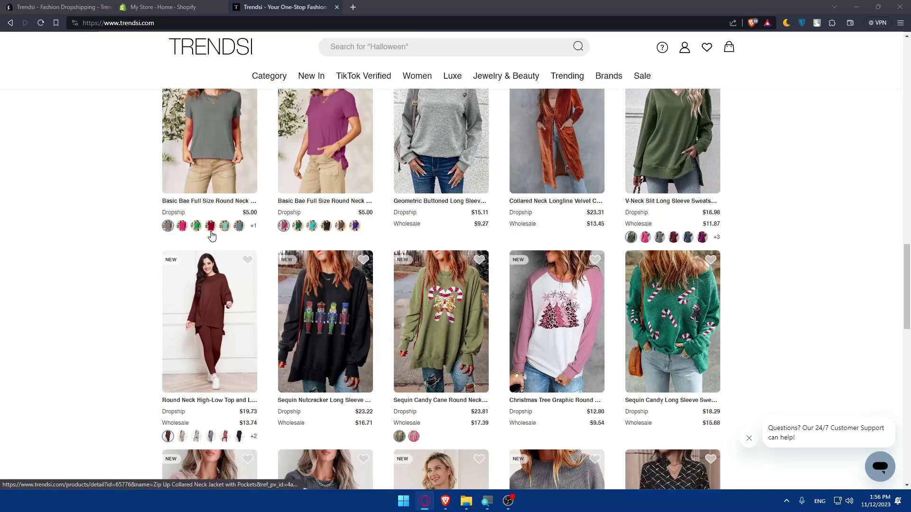
pyautogui.scroll(-3, 211, 236)
pyautogui.scroll(20, 212, 236)
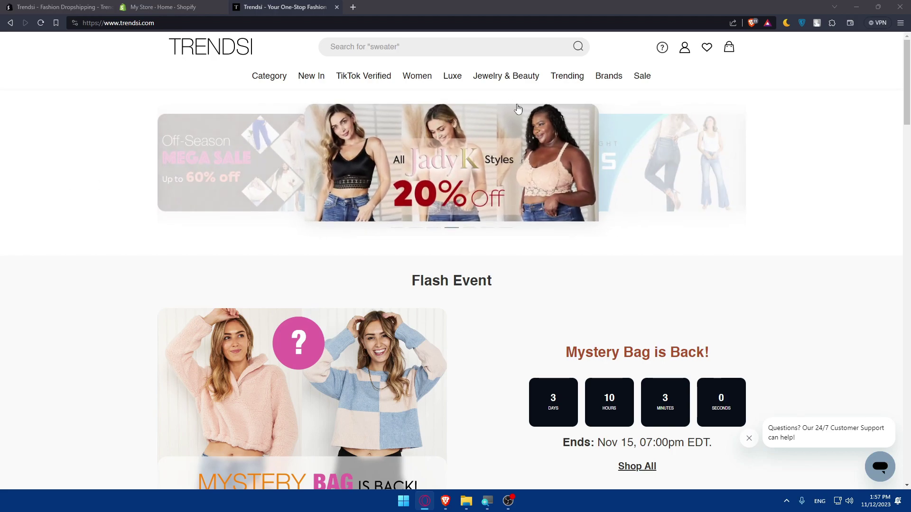
pyautogui.scroll(-15, 540, 181)
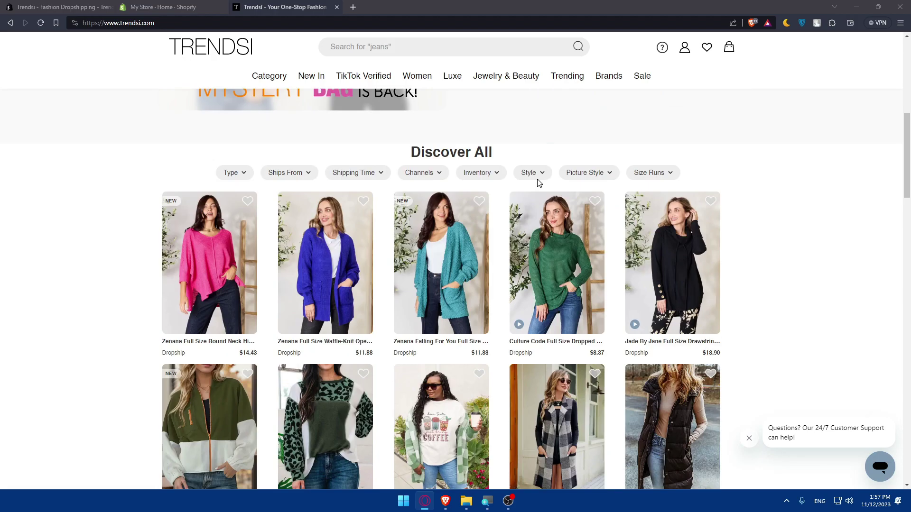
pyautogui.scroll(-20, 539, 180)
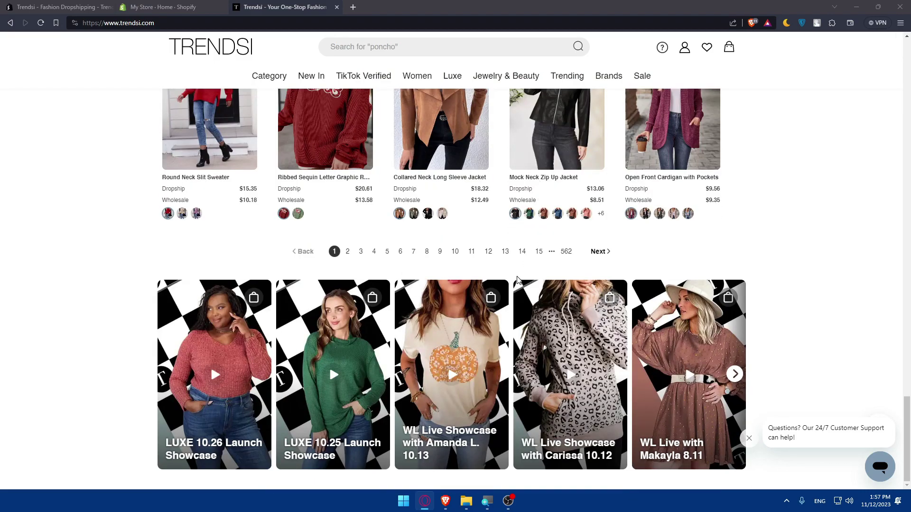
# Go to catalog page 11 and open the Drawstring Long Sleeve Hooded Sweater ($17.37 dropship, $35.00 MSRP)
pyautogui.click(471, 251)
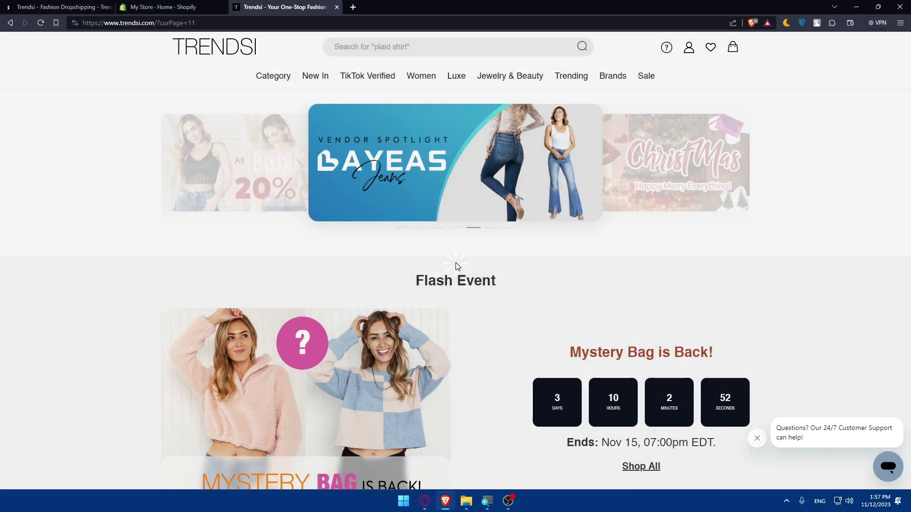
pyautogui.scroll(-12, 462, 261)
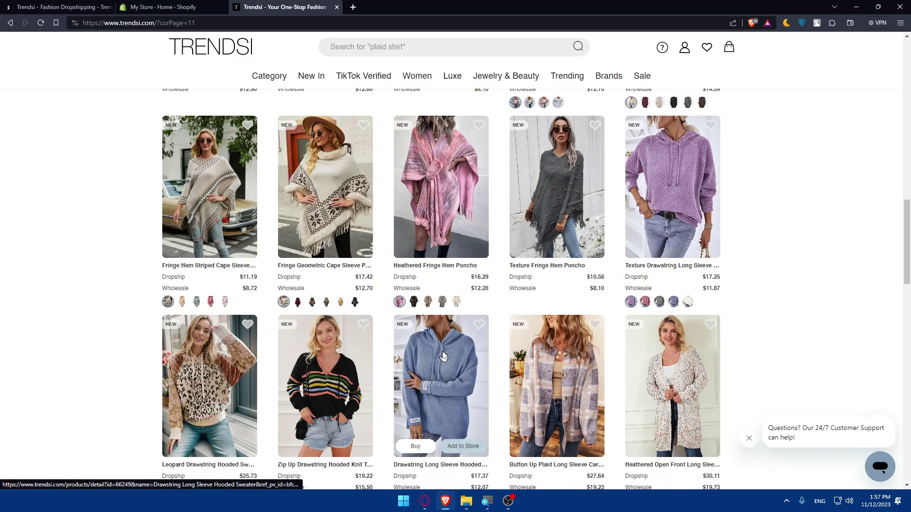
pyautogui.click(424, 346)
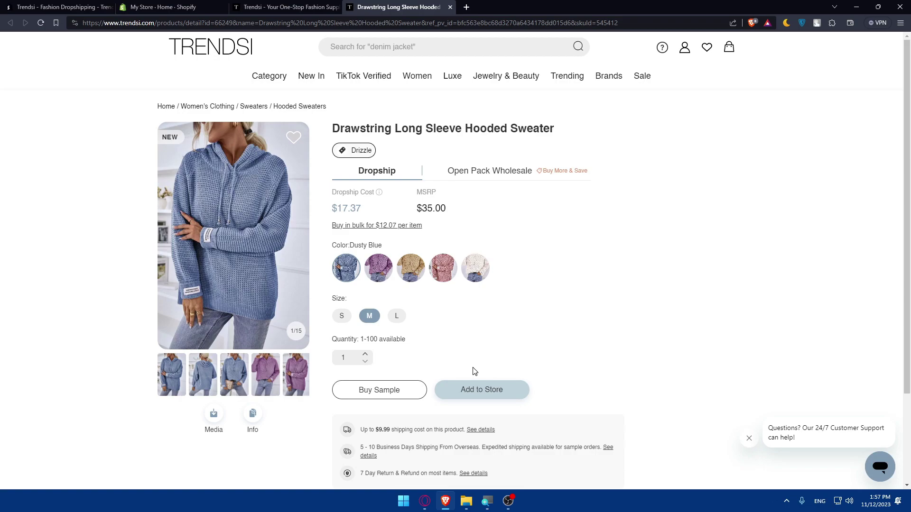
# Add the hooded sweater to Store: My Store with Status: Active, then return to Shopify
pyautogui.scroll(-2, 474, 351)
pyautogui.click(481, 317)
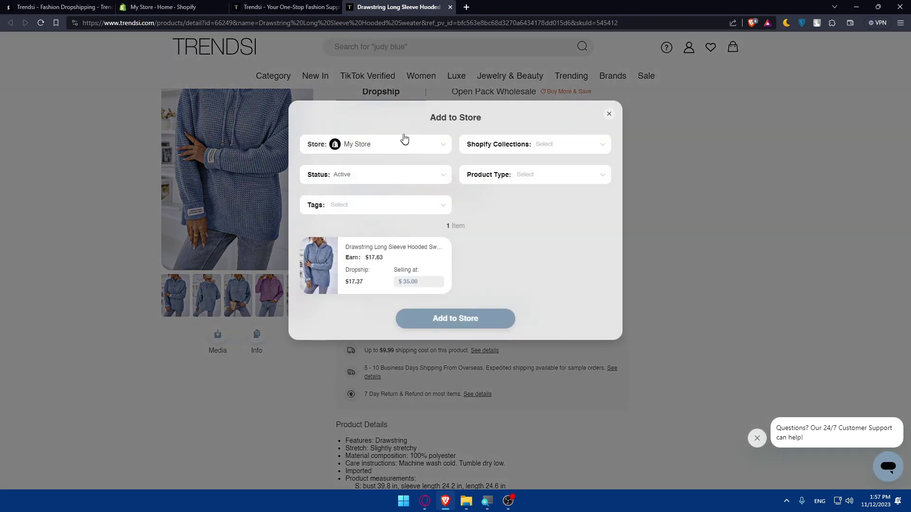
pyautogui.click(456, 322)
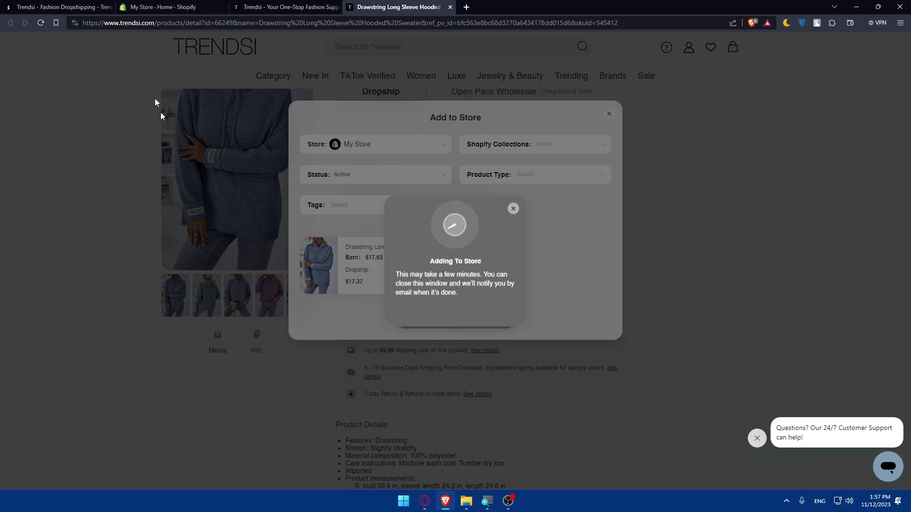
pyautogui.click(162, 7)
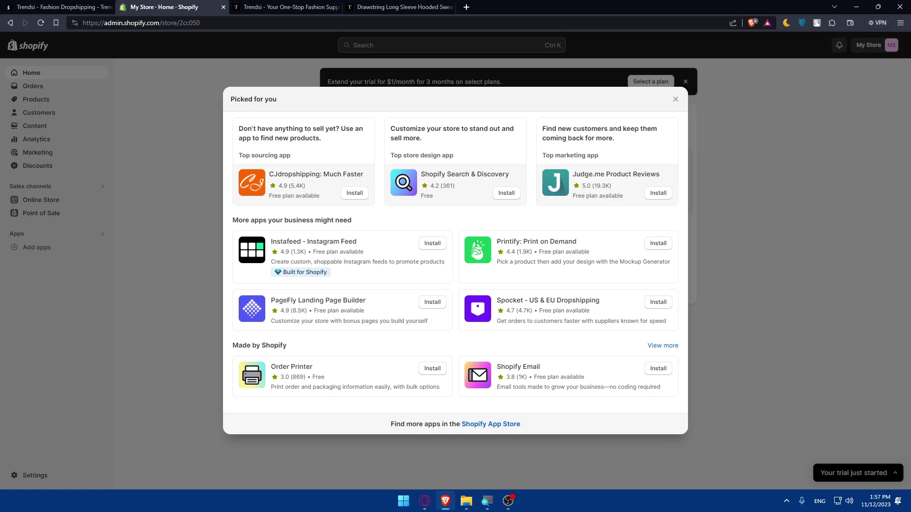
# Check the imported sweater is Active with media and 15 colour/size variants at $35.00
pyautogui.click(429, 8)
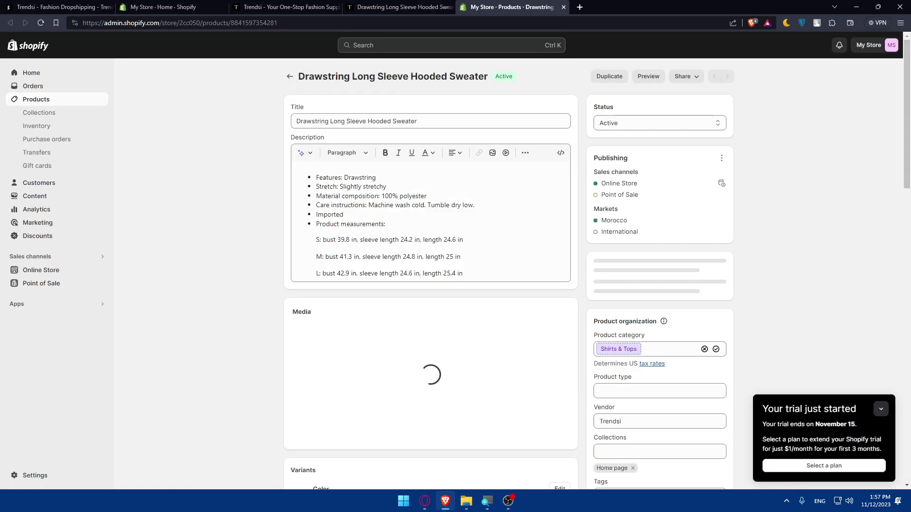
pyautogui.scroll(-20, 374, 301)
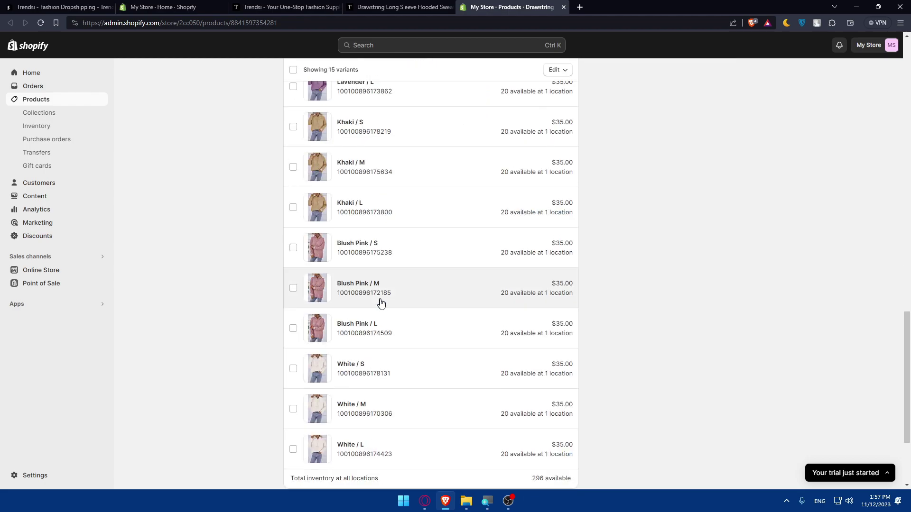
pyautogui.scroll(10, 381, 302)
pyautogui.scroll(-5, 411, 303)
pyautogui.scroll(12, 388, 244)
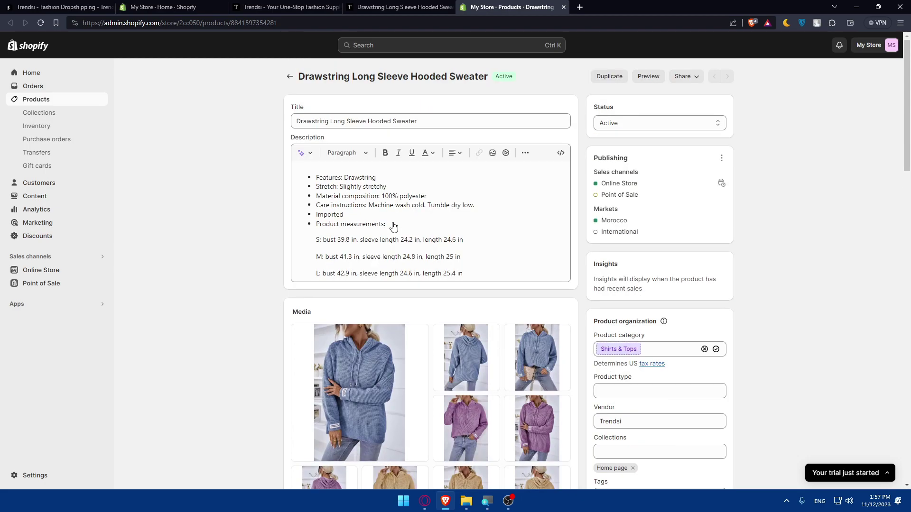
pyautogui.scroll(-15, 393, 226)
pyautogui.scroll(10, 389, 291)
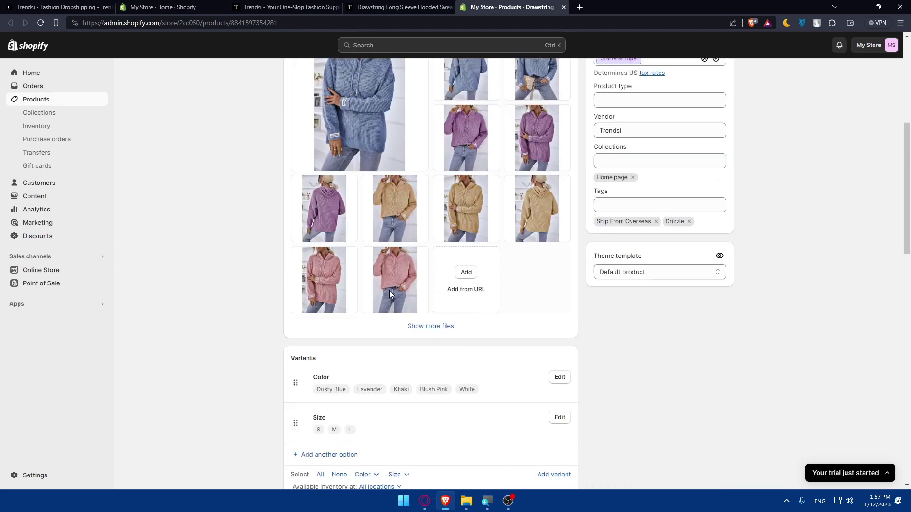
pyautogui.scroll(6, 389, 294)
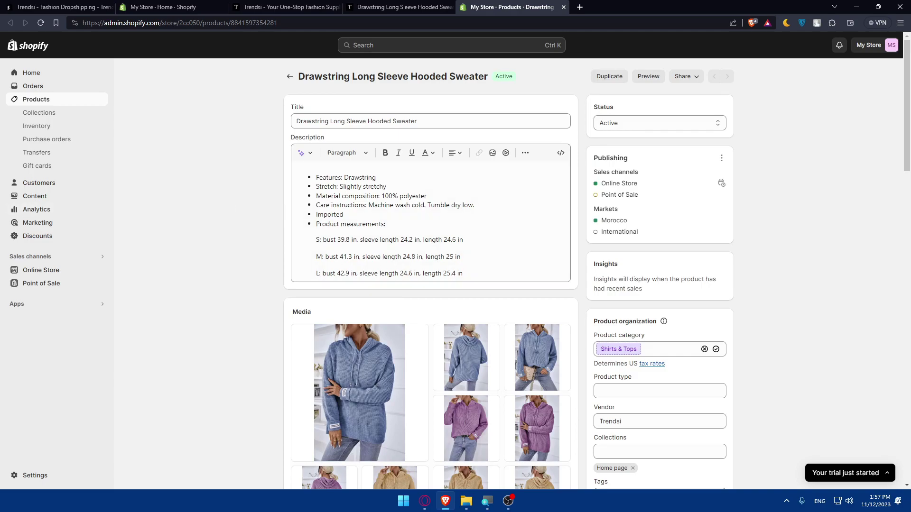